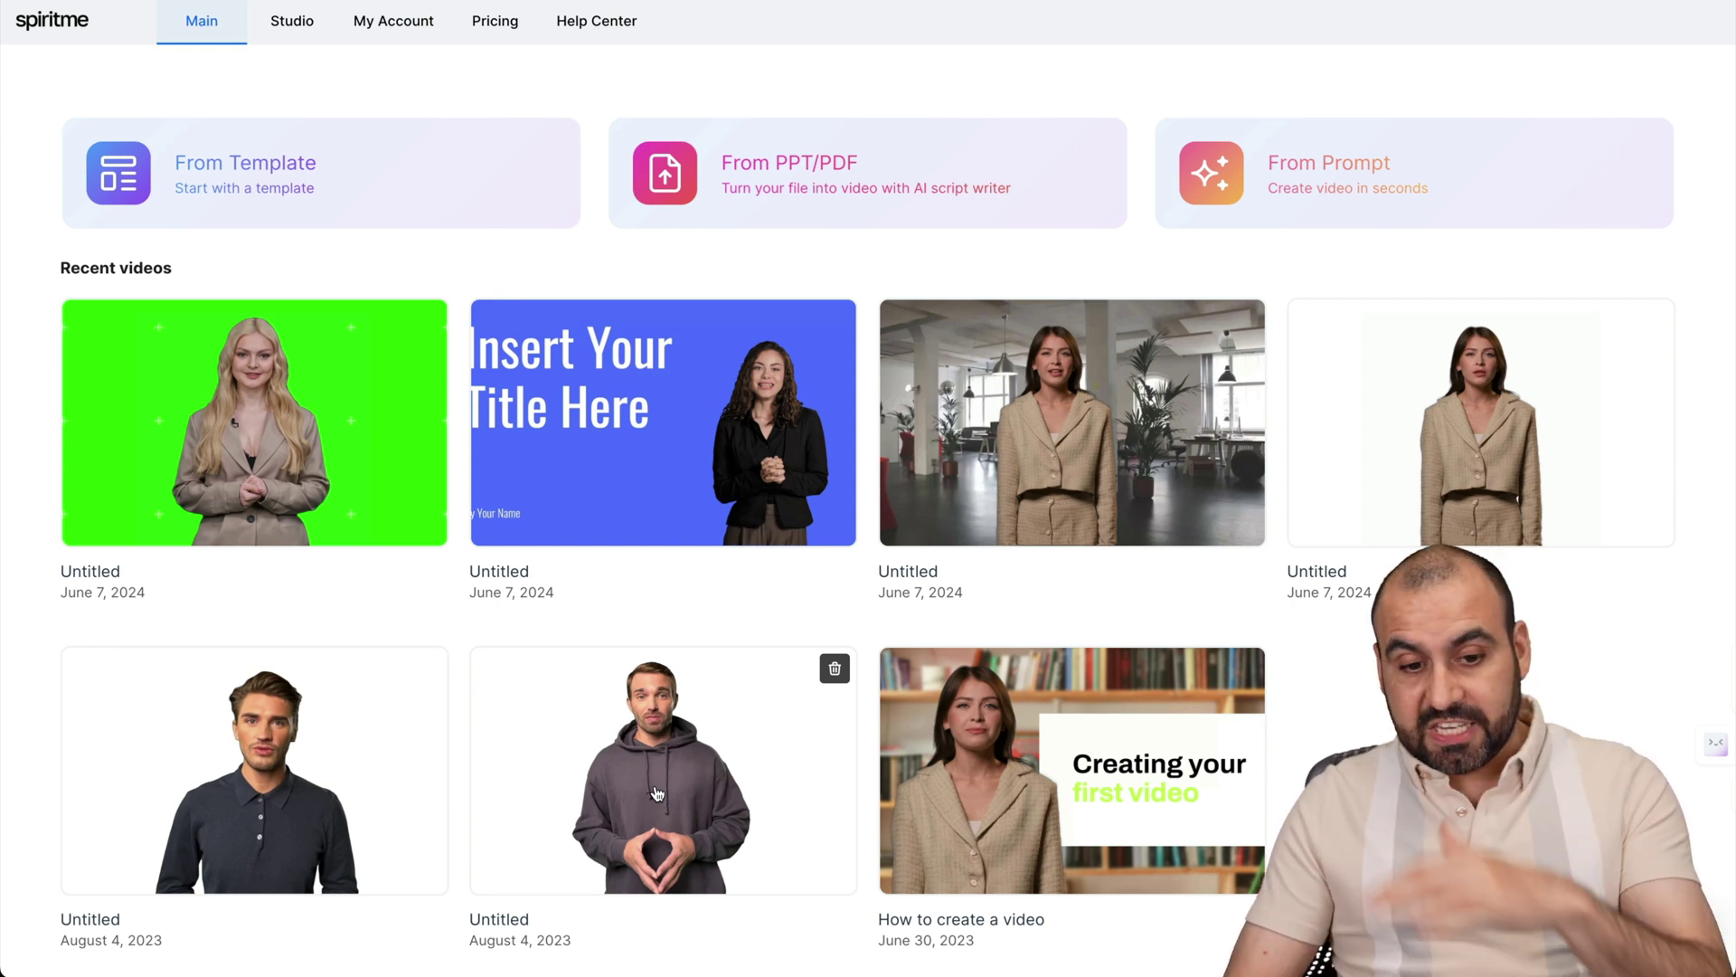
Preview the polo-shirt presenter and office presenter videos.
click(324, 766)
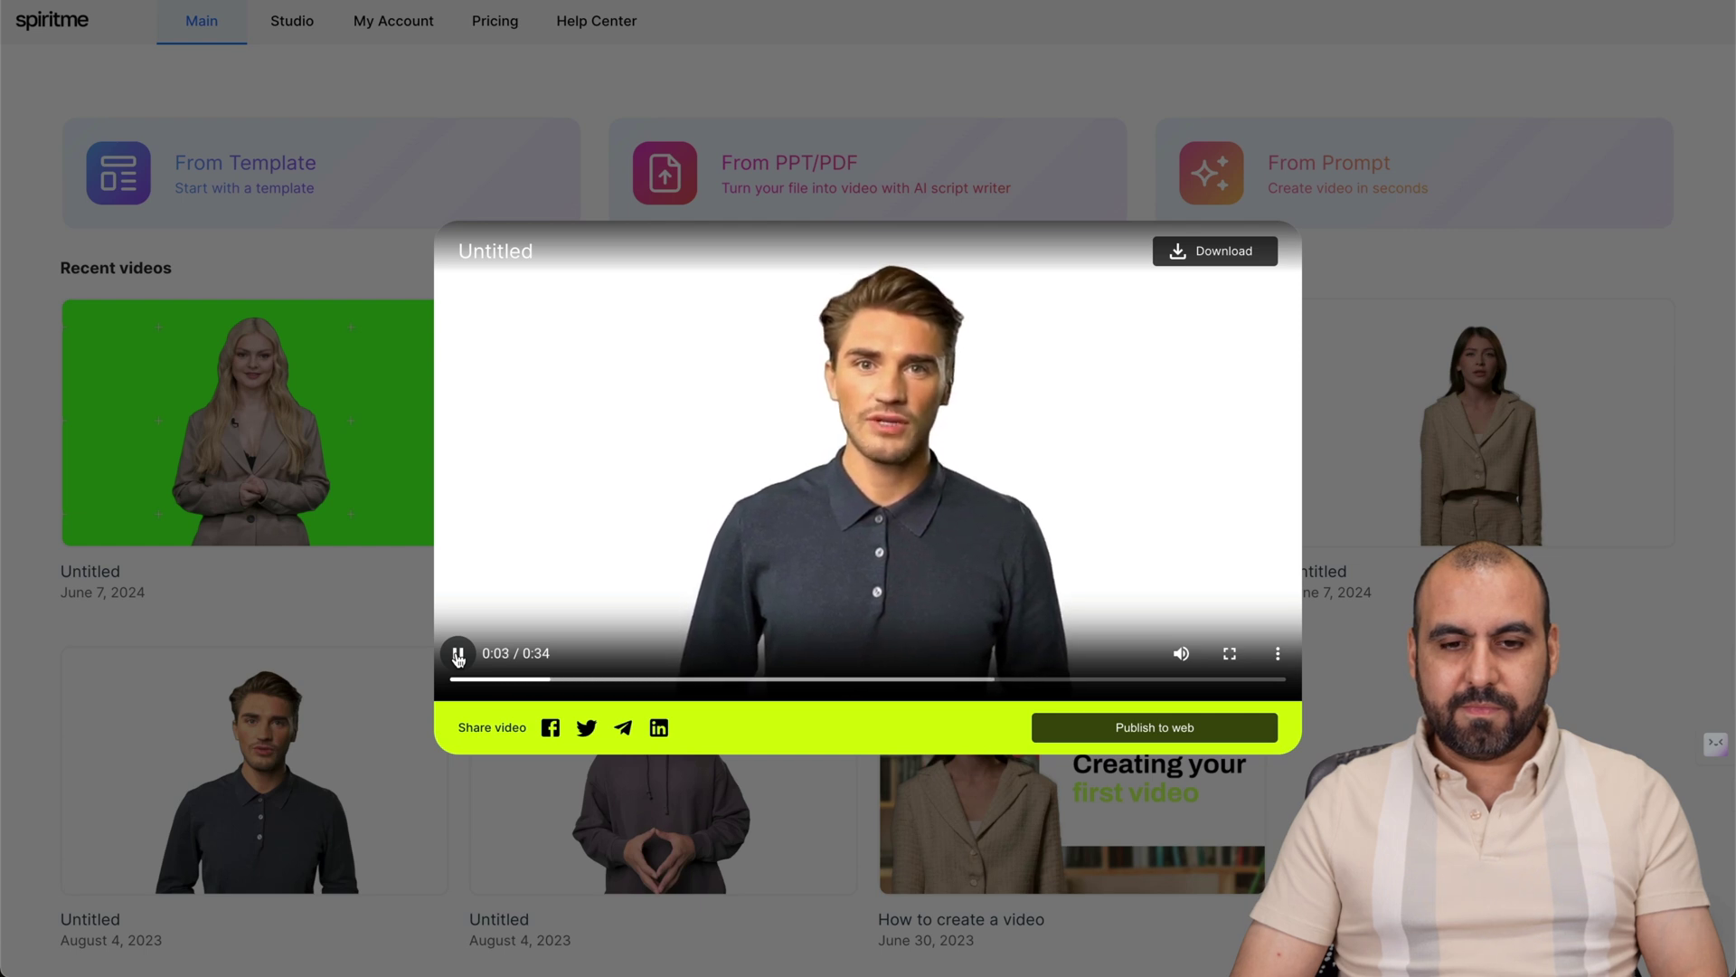
click(458, 655)
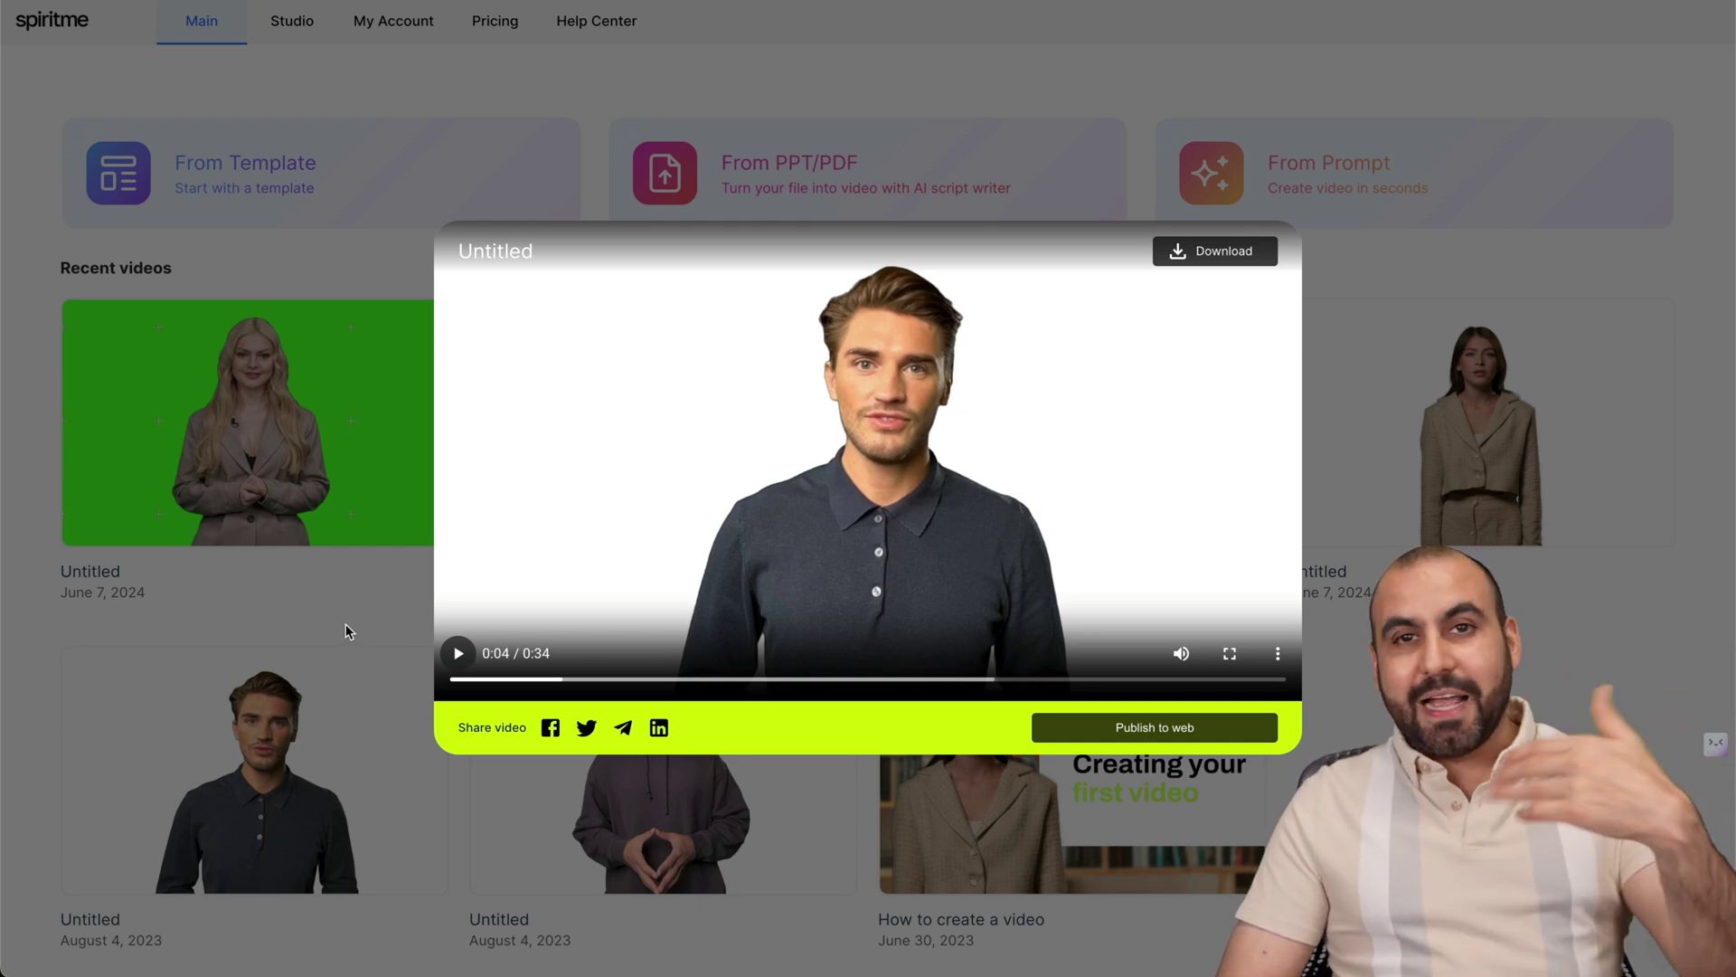
click(359, 604)
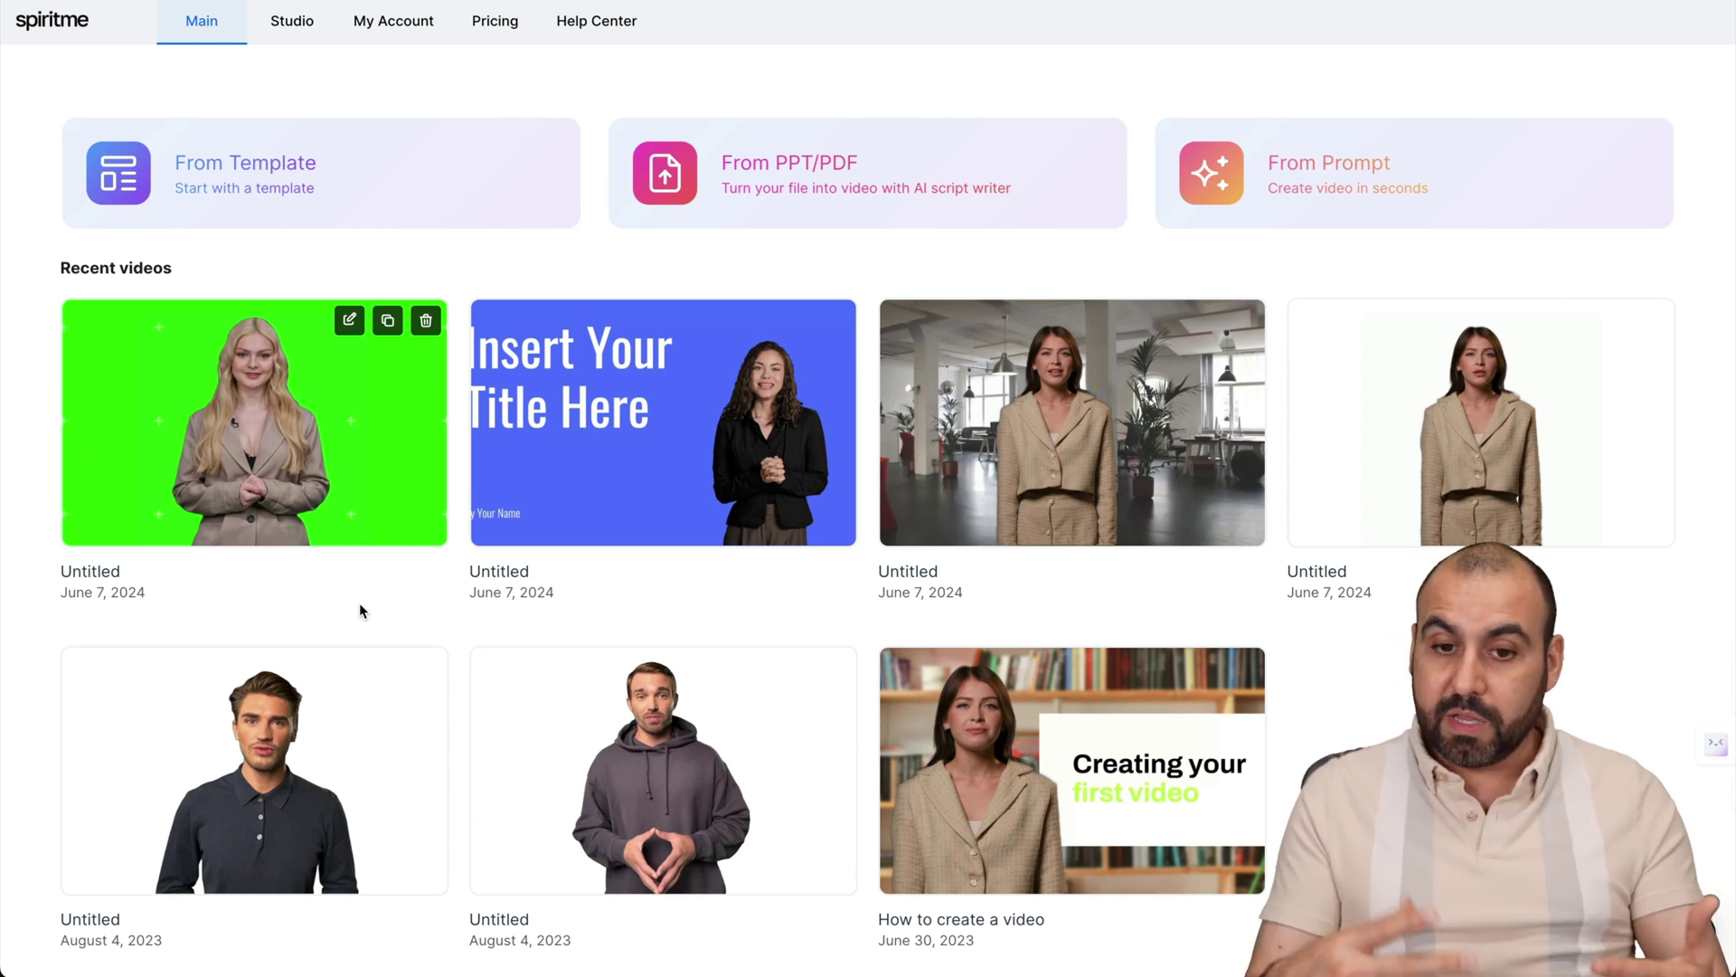
click(994, 416)
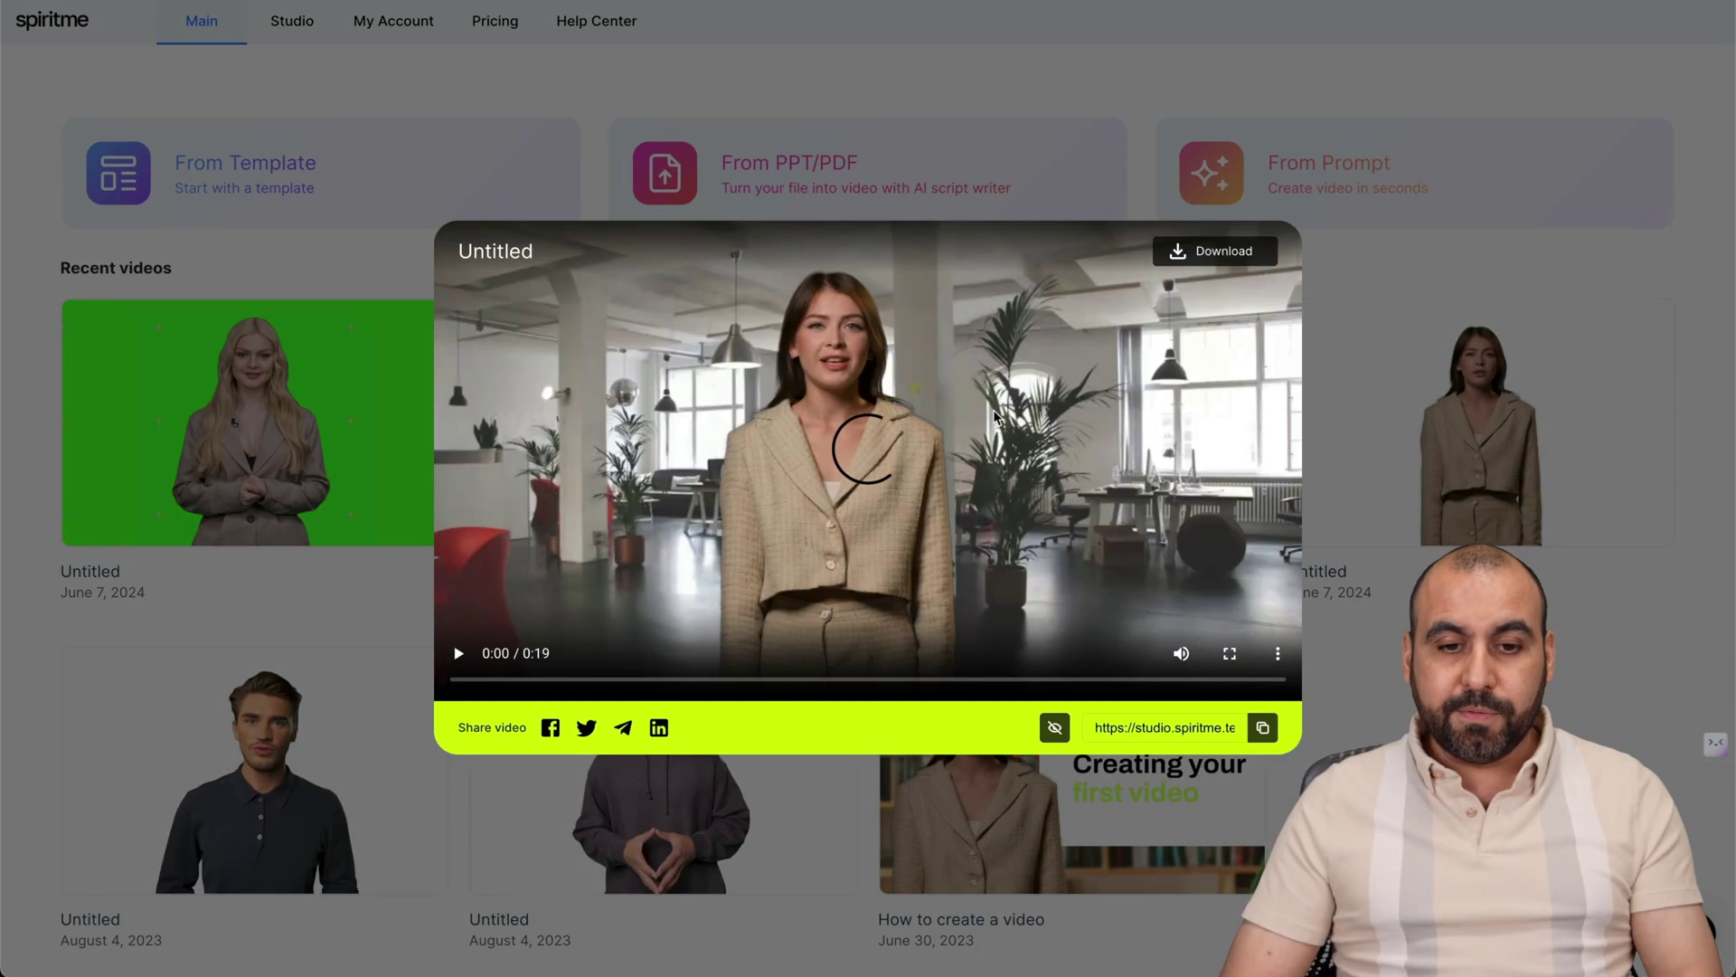
click(460, 655)
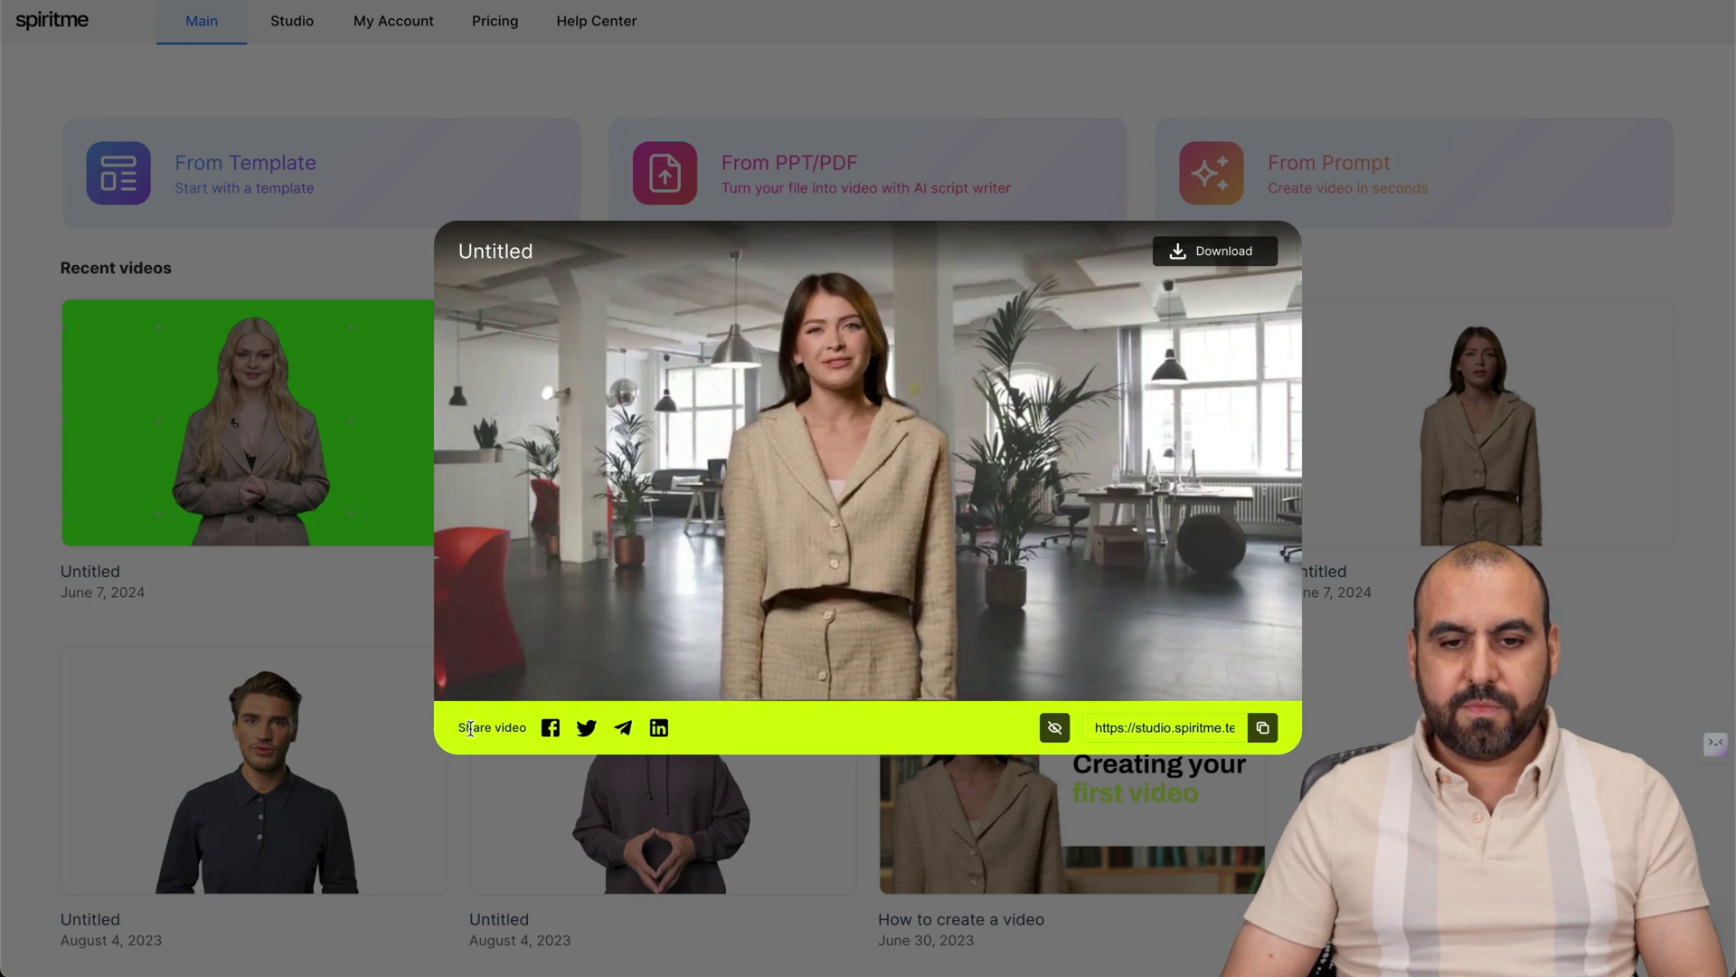
mouse_move(491, 669)
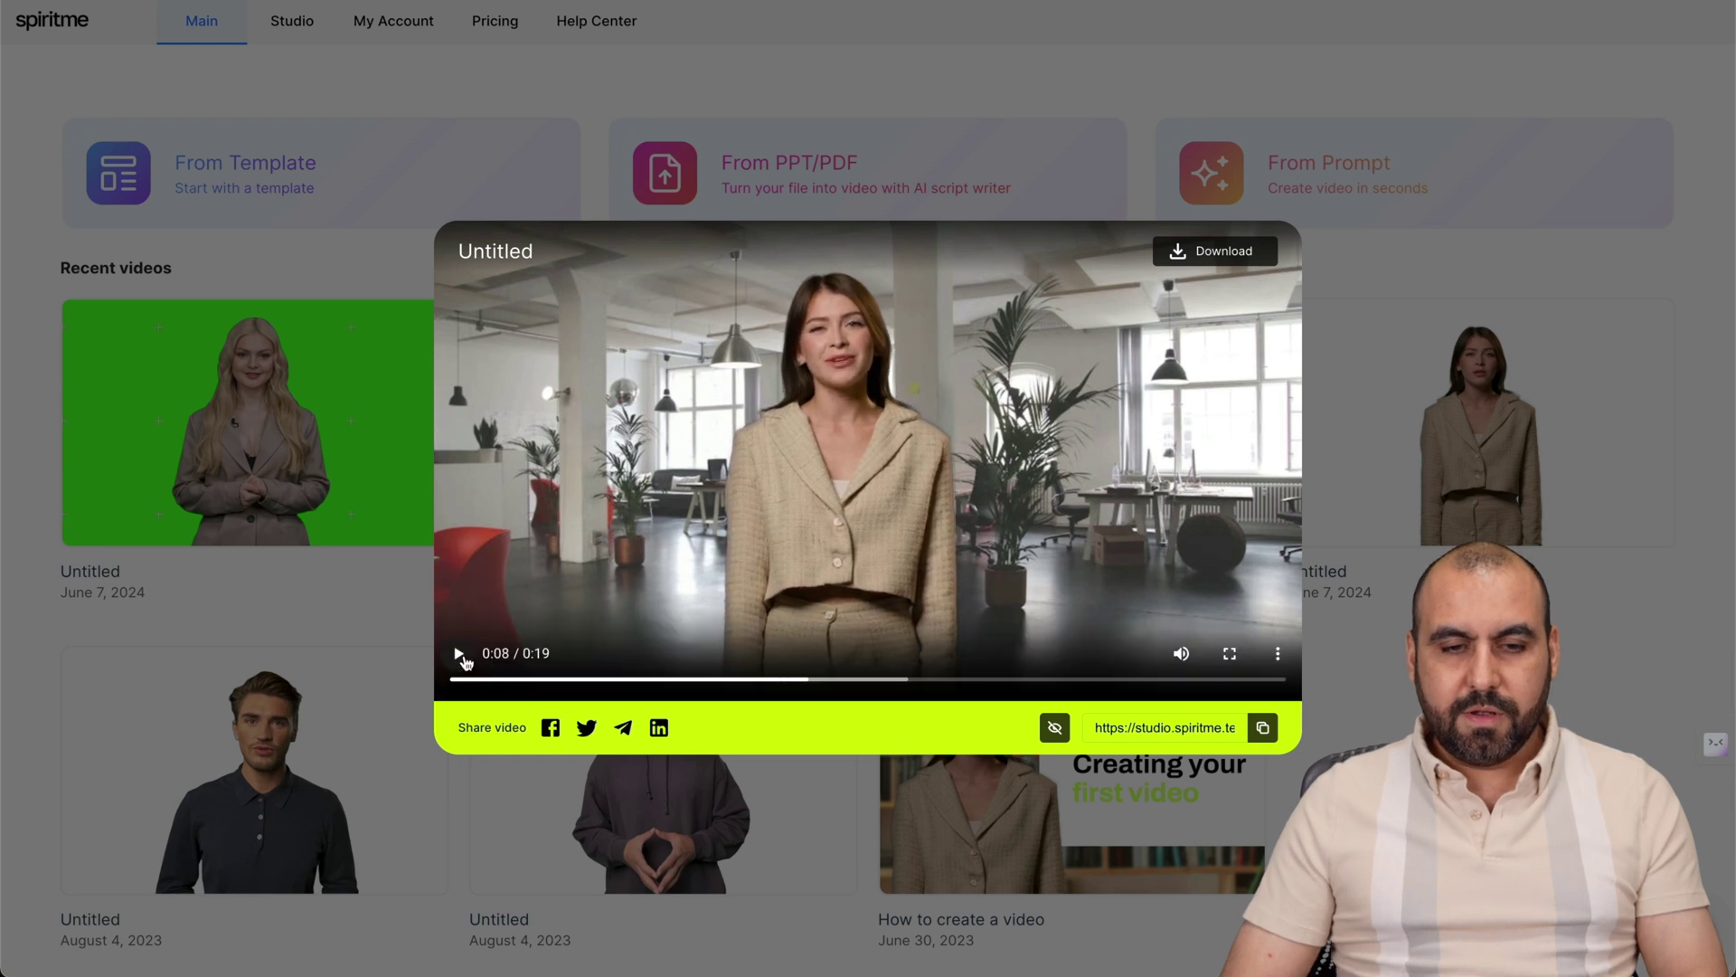
click(365, 621)
Play the 'Insert Your Title Here' template video up to 0:05.
click(661, 476)
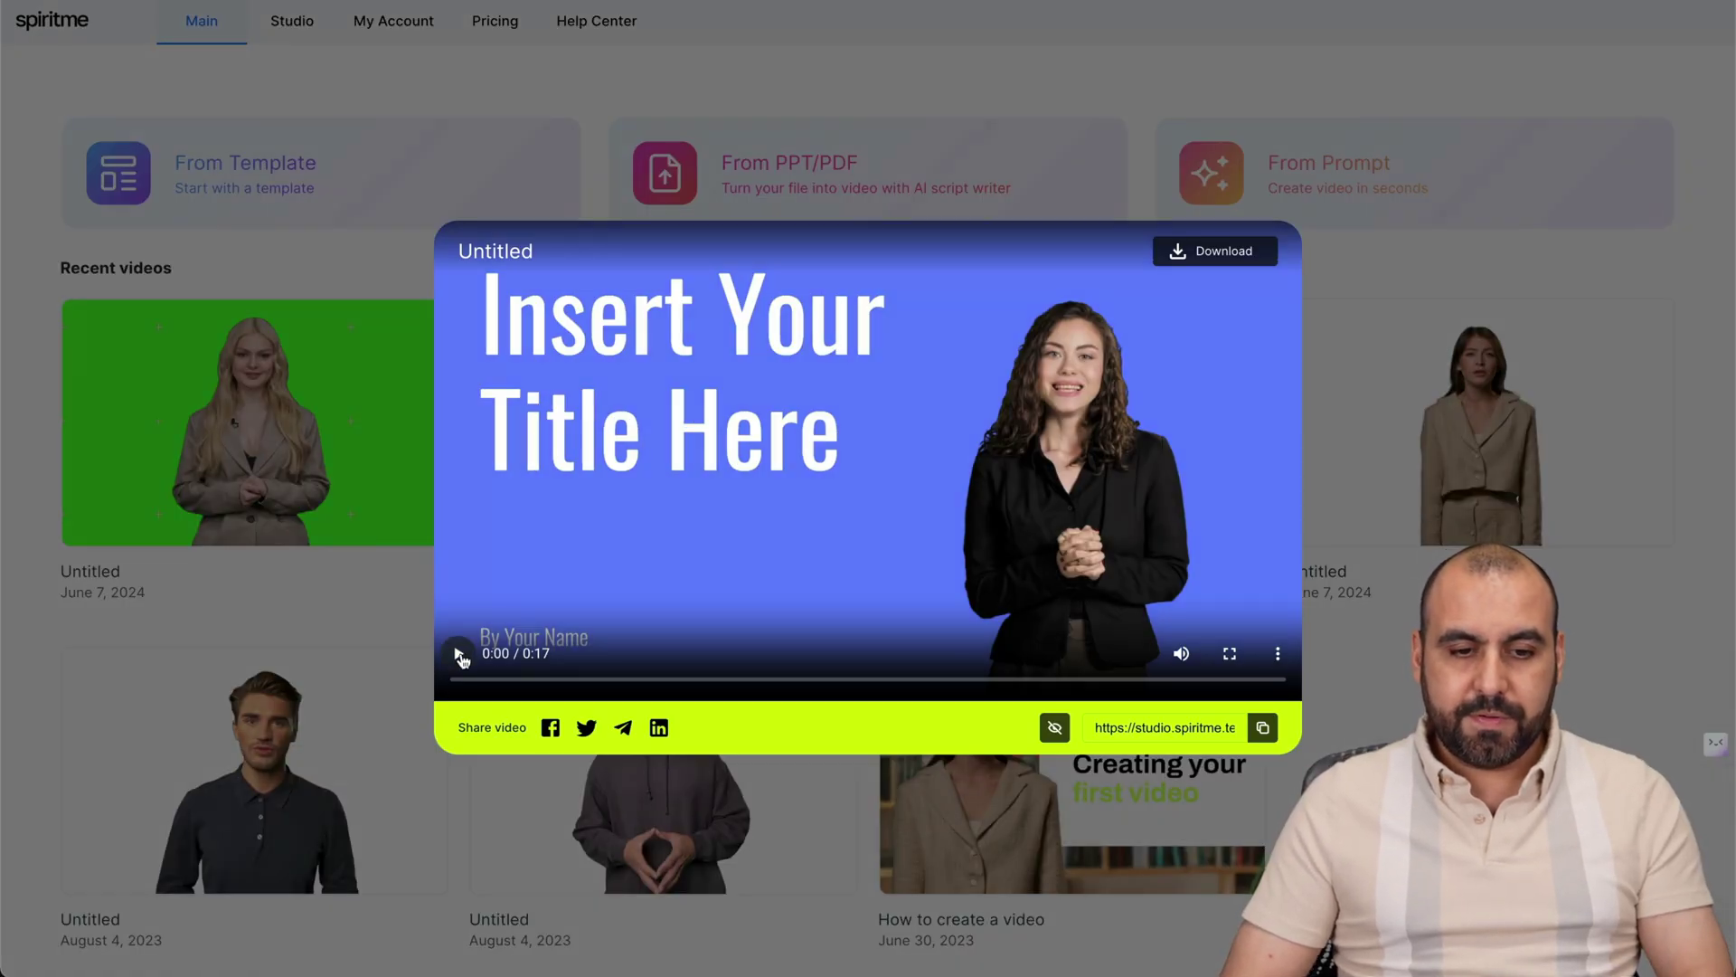
click(458, 655)
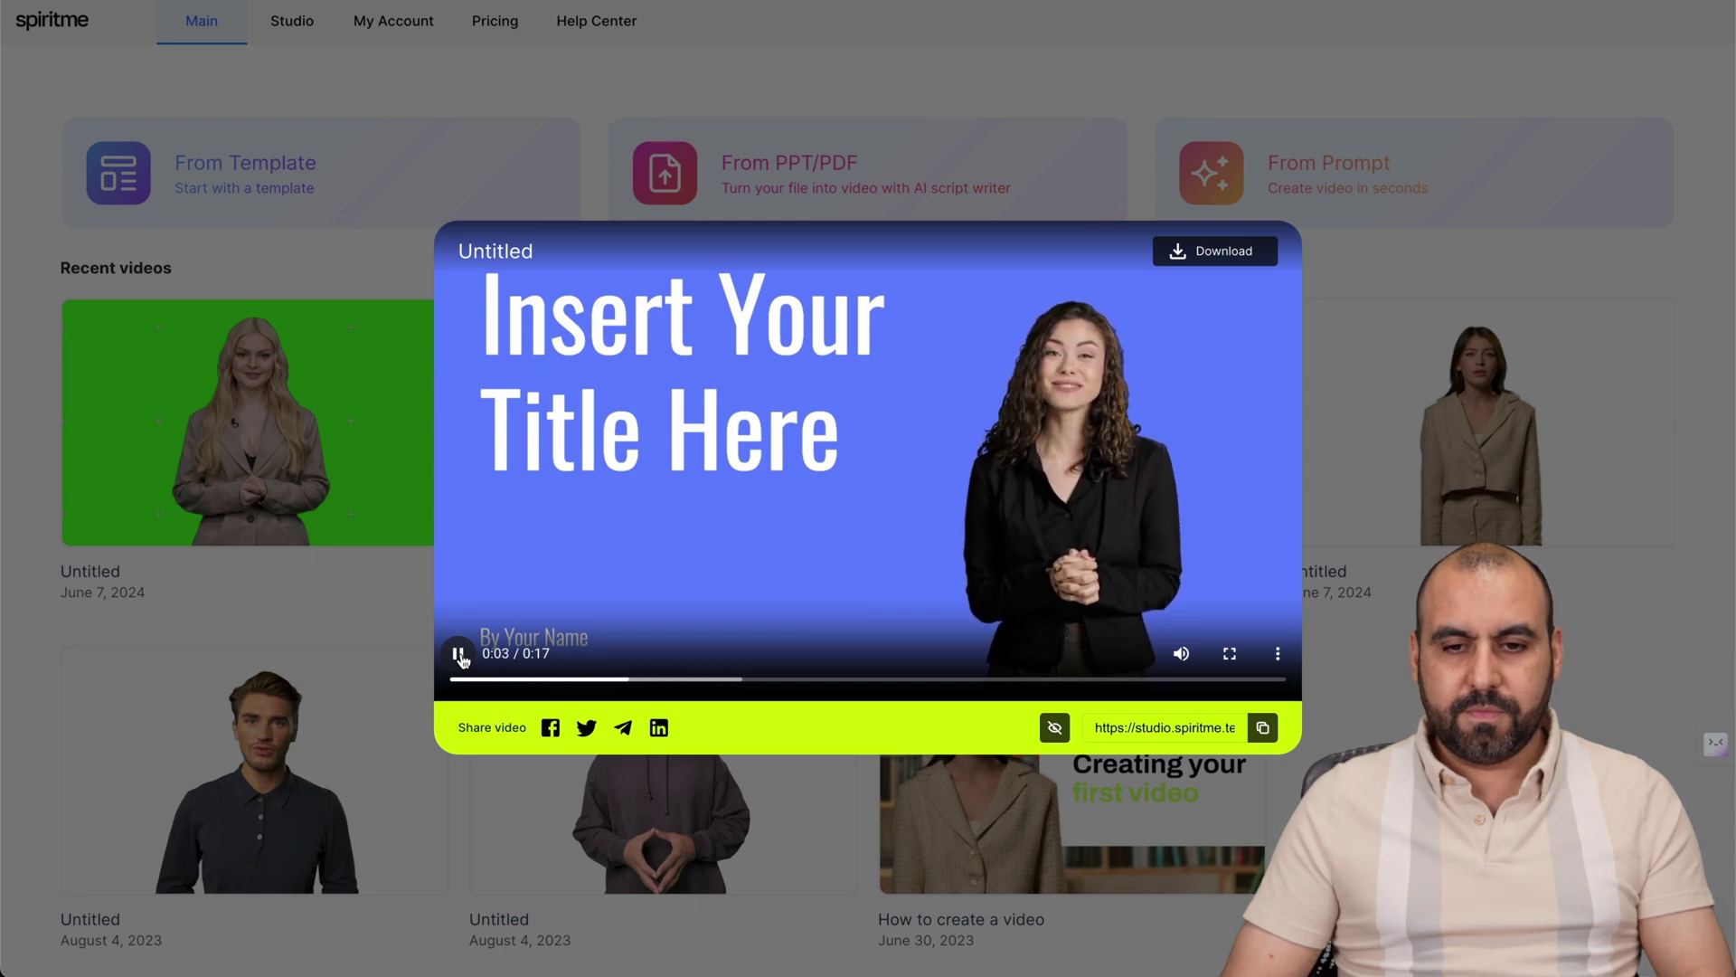
click(459, 655)
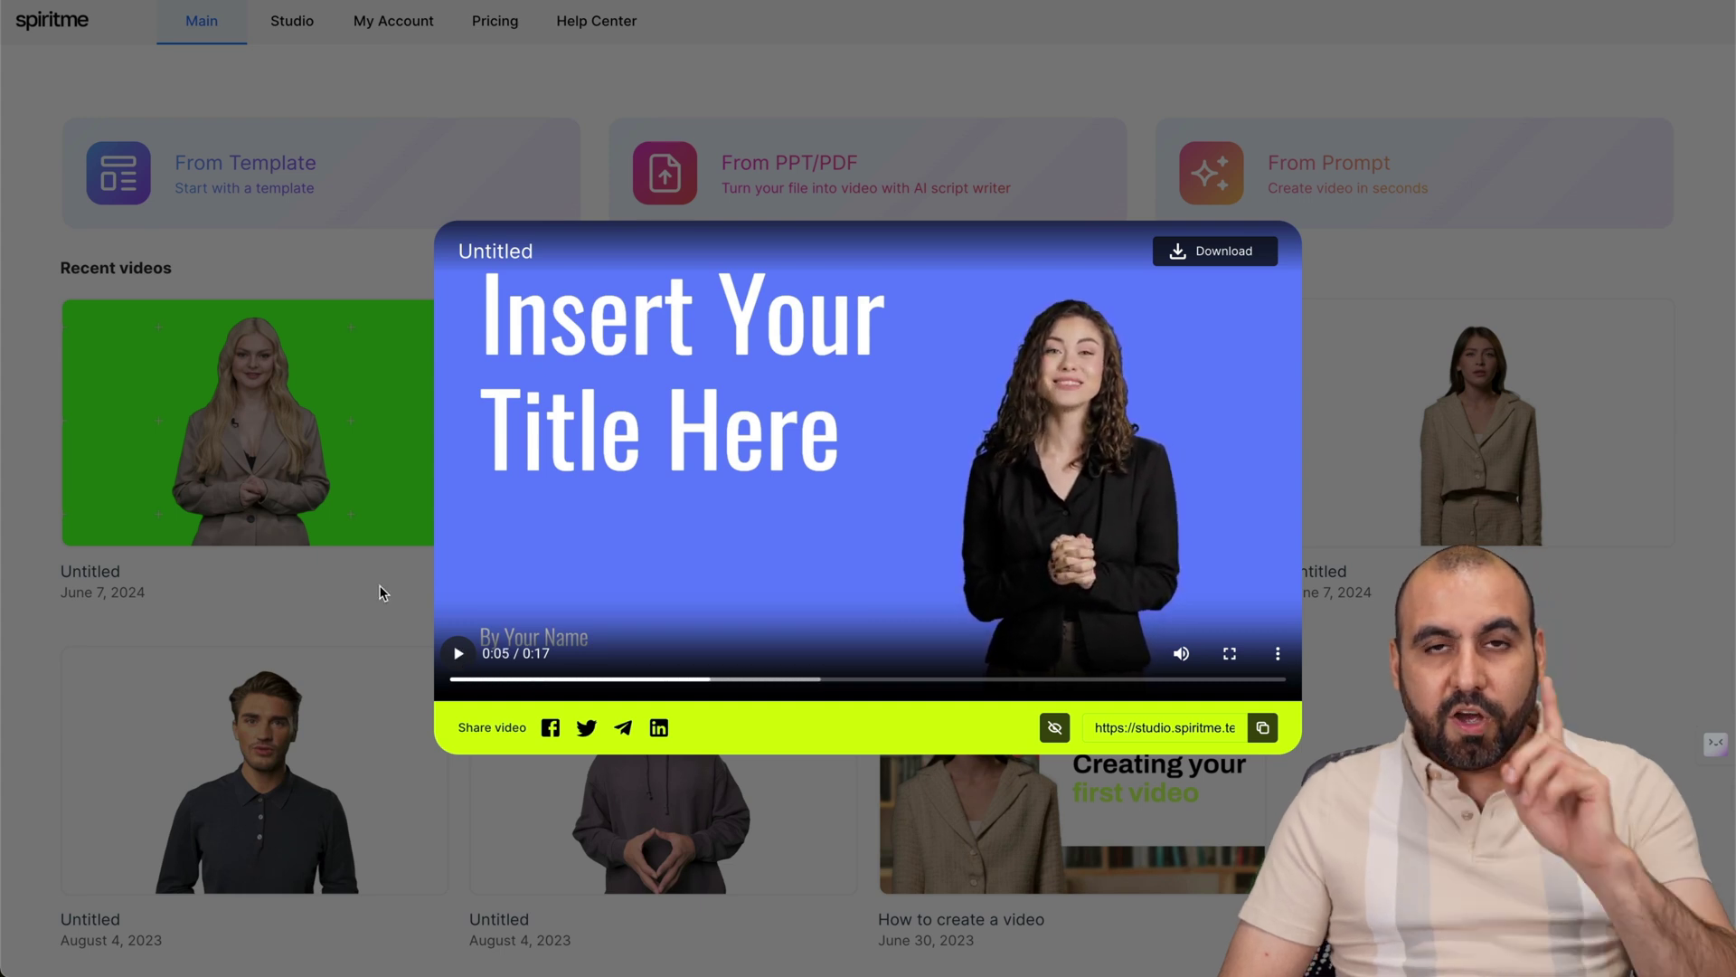
click(386, 593)
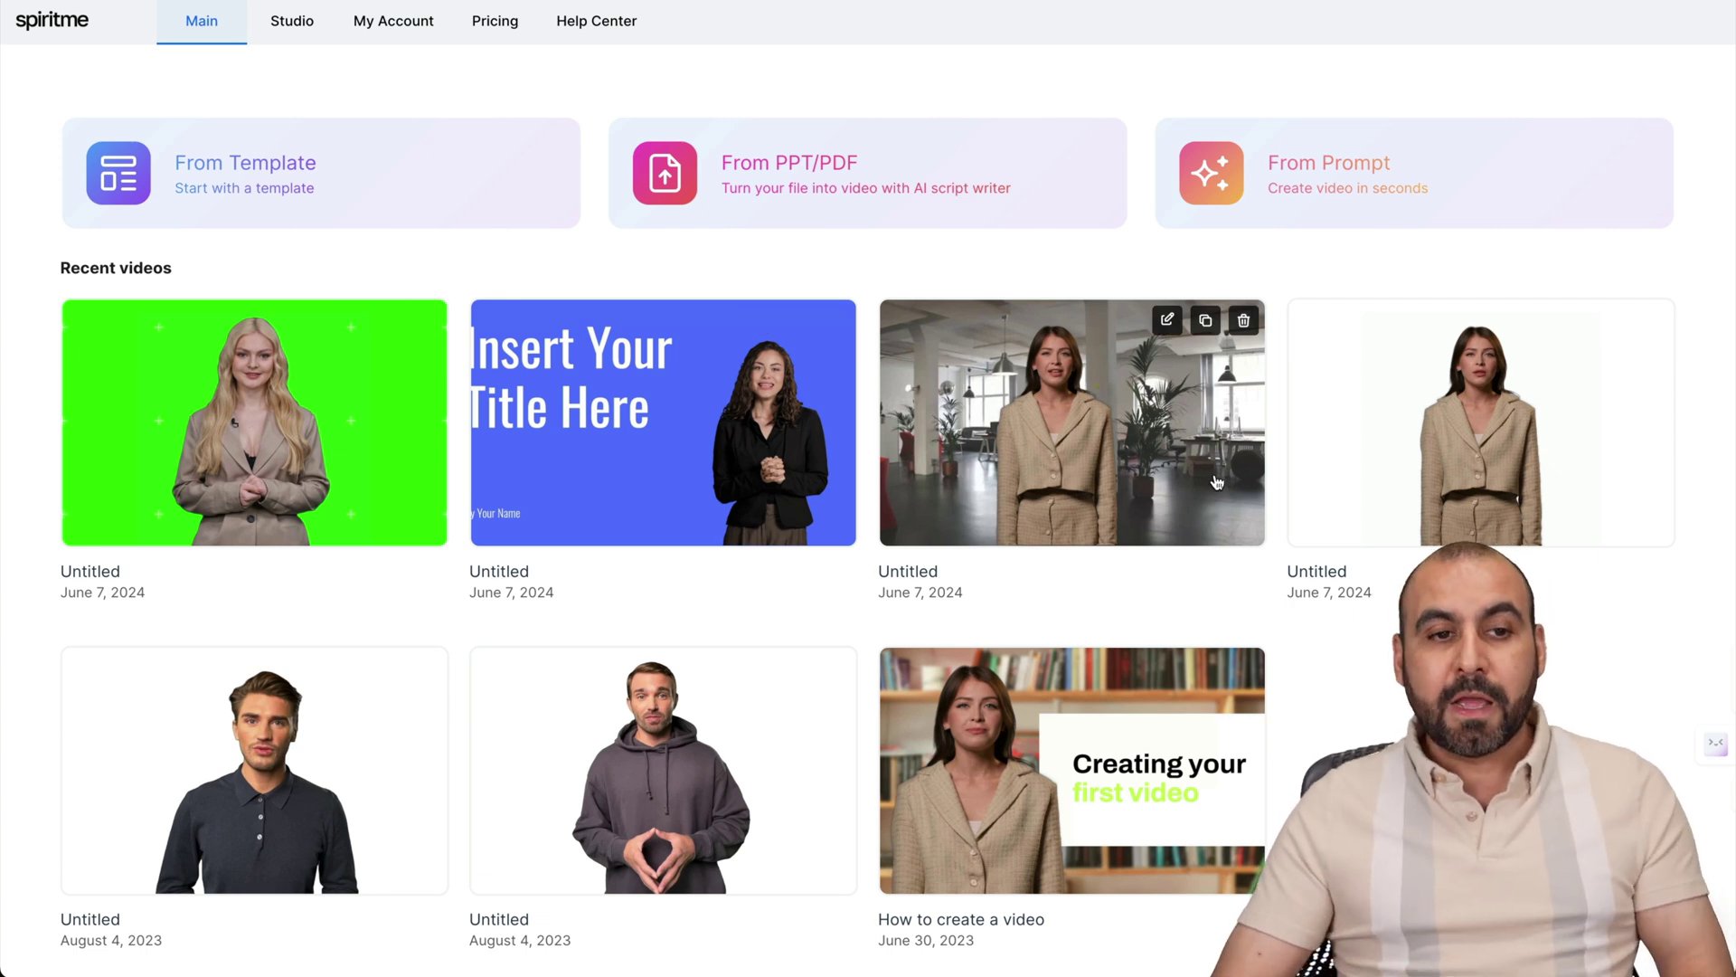
Start a new Studio project from the forest-background presenter template.
click(294, 23)
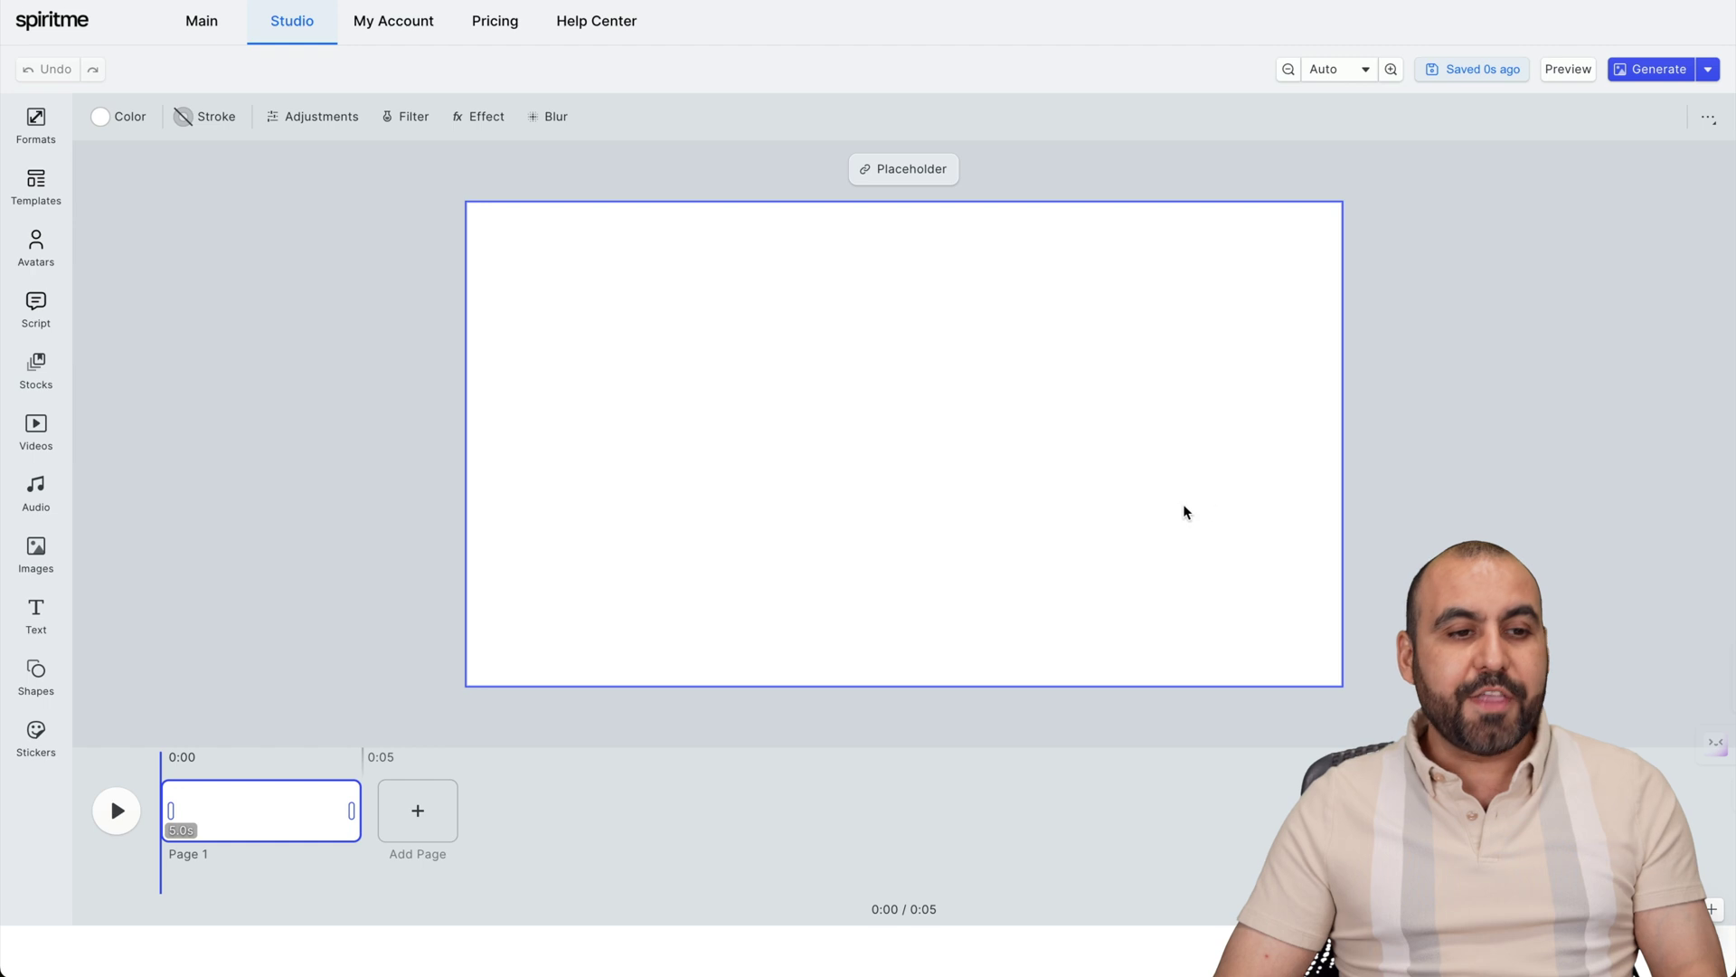
click(36, 186)
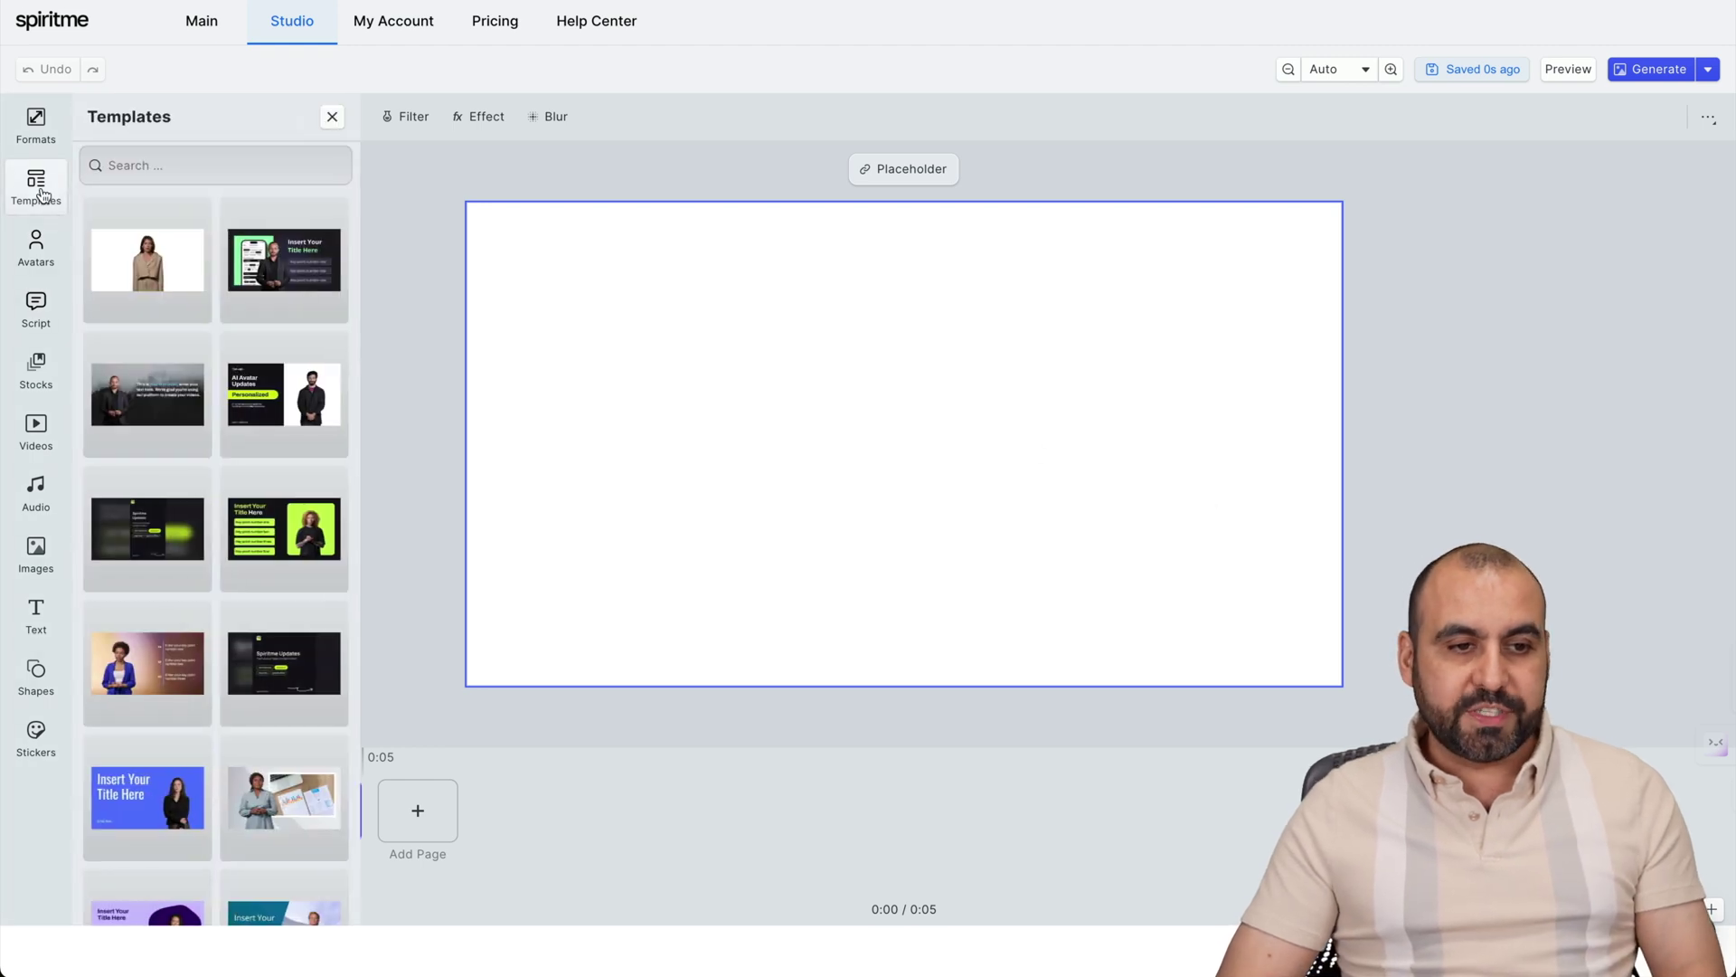
click(180, 404)
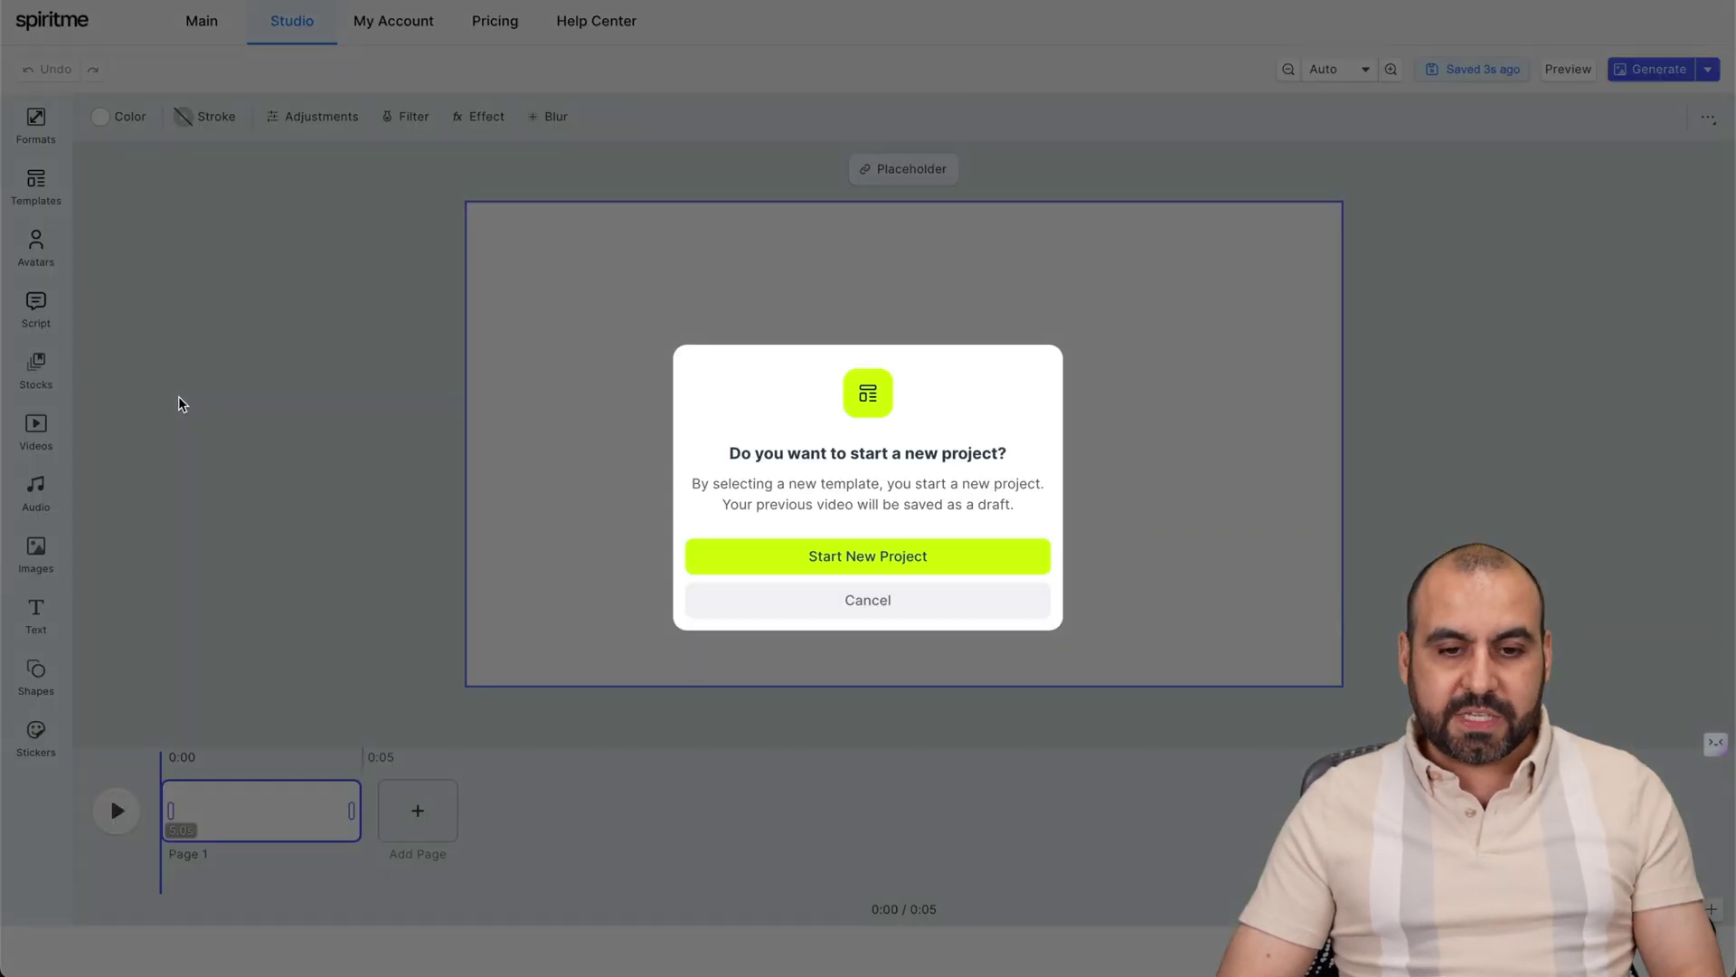
click(947, 568)
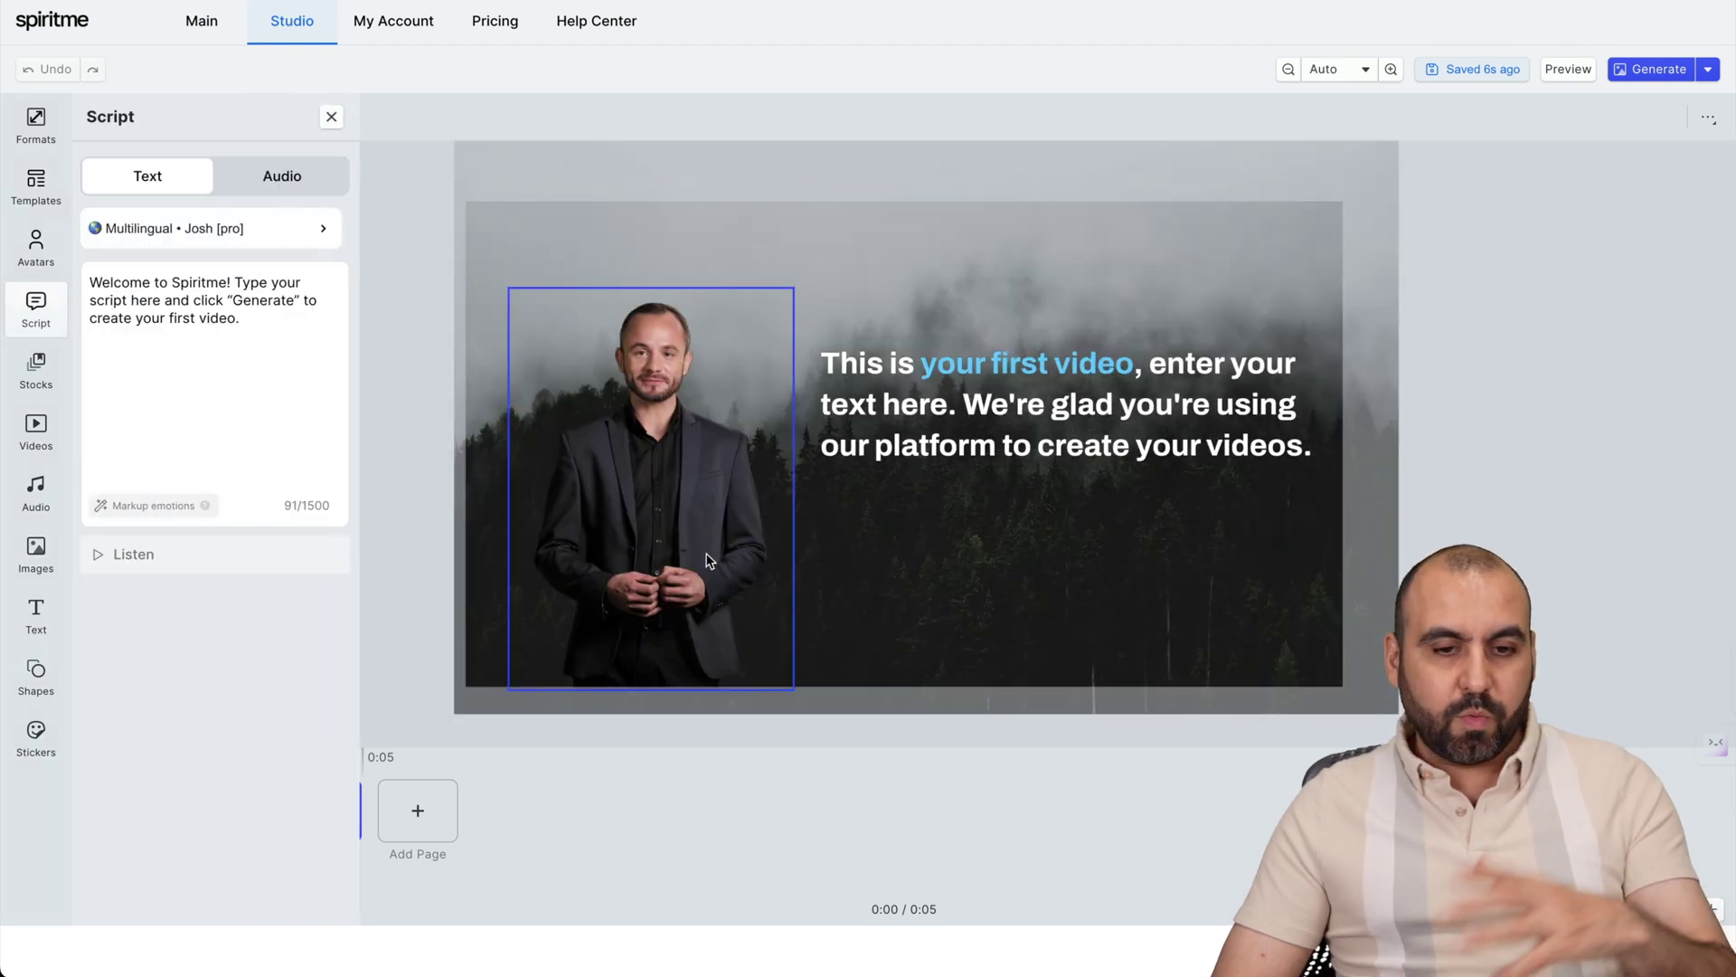
Swap in the blonde desk presenter, centre her, and raise the headline text.
click(671, 498)
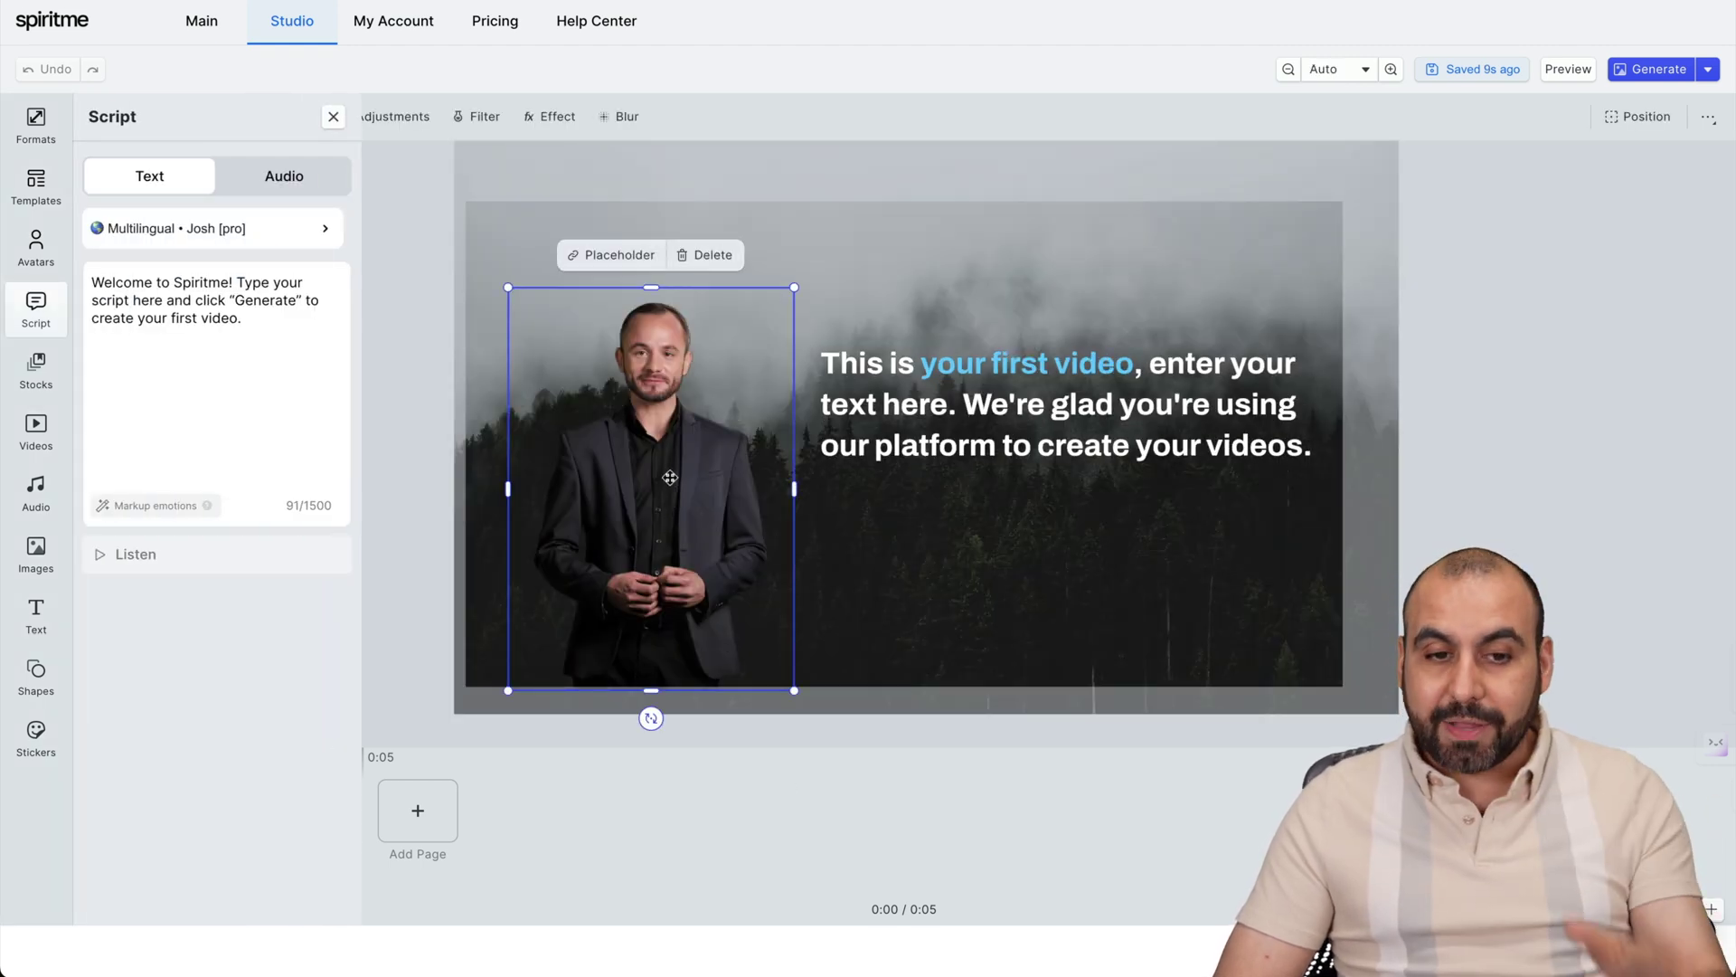
click(37, 246)
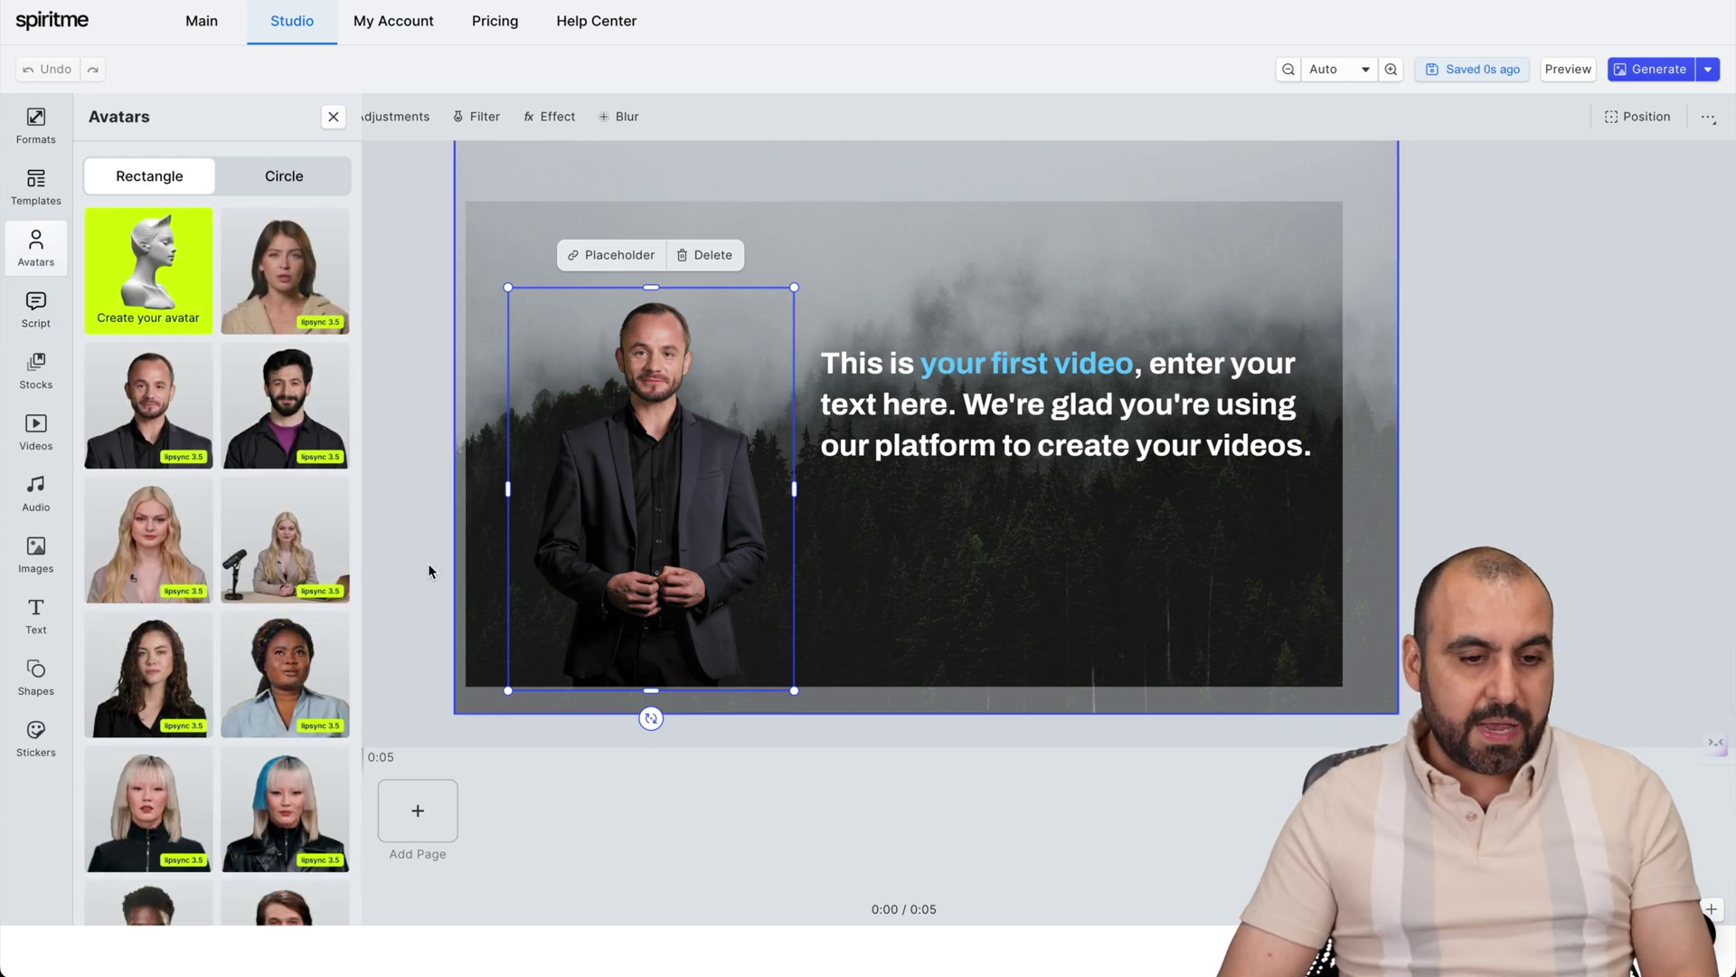
click(309, 552)
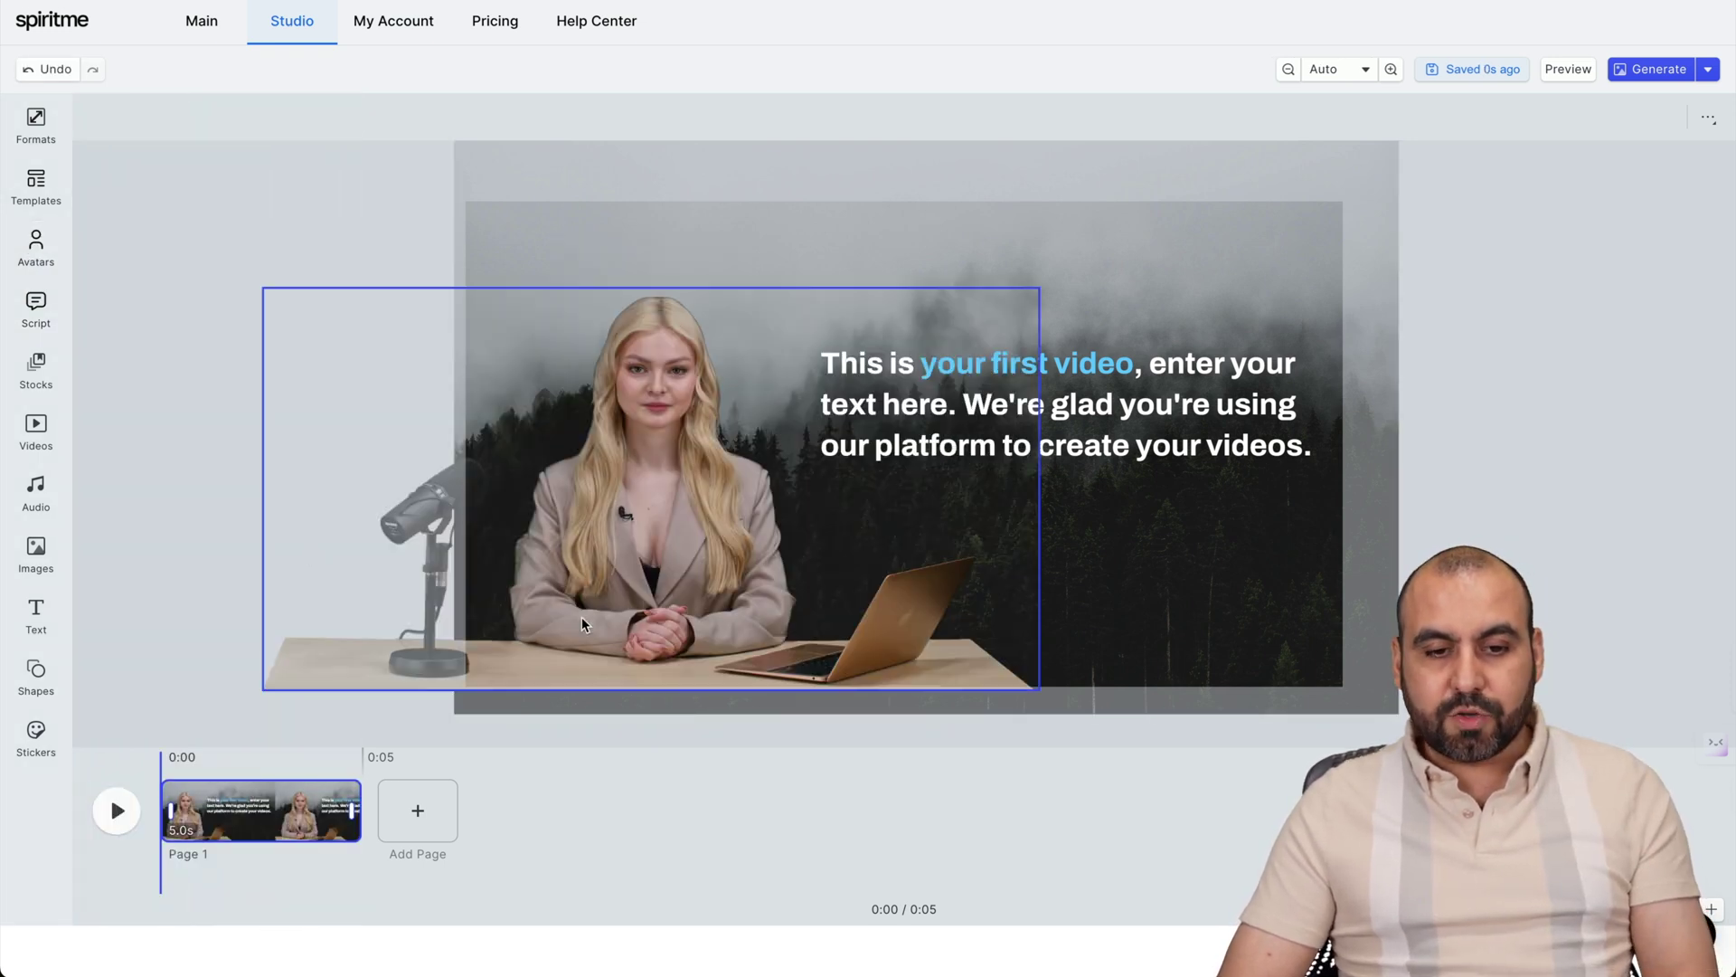
drag(714, 633, 822, 615)
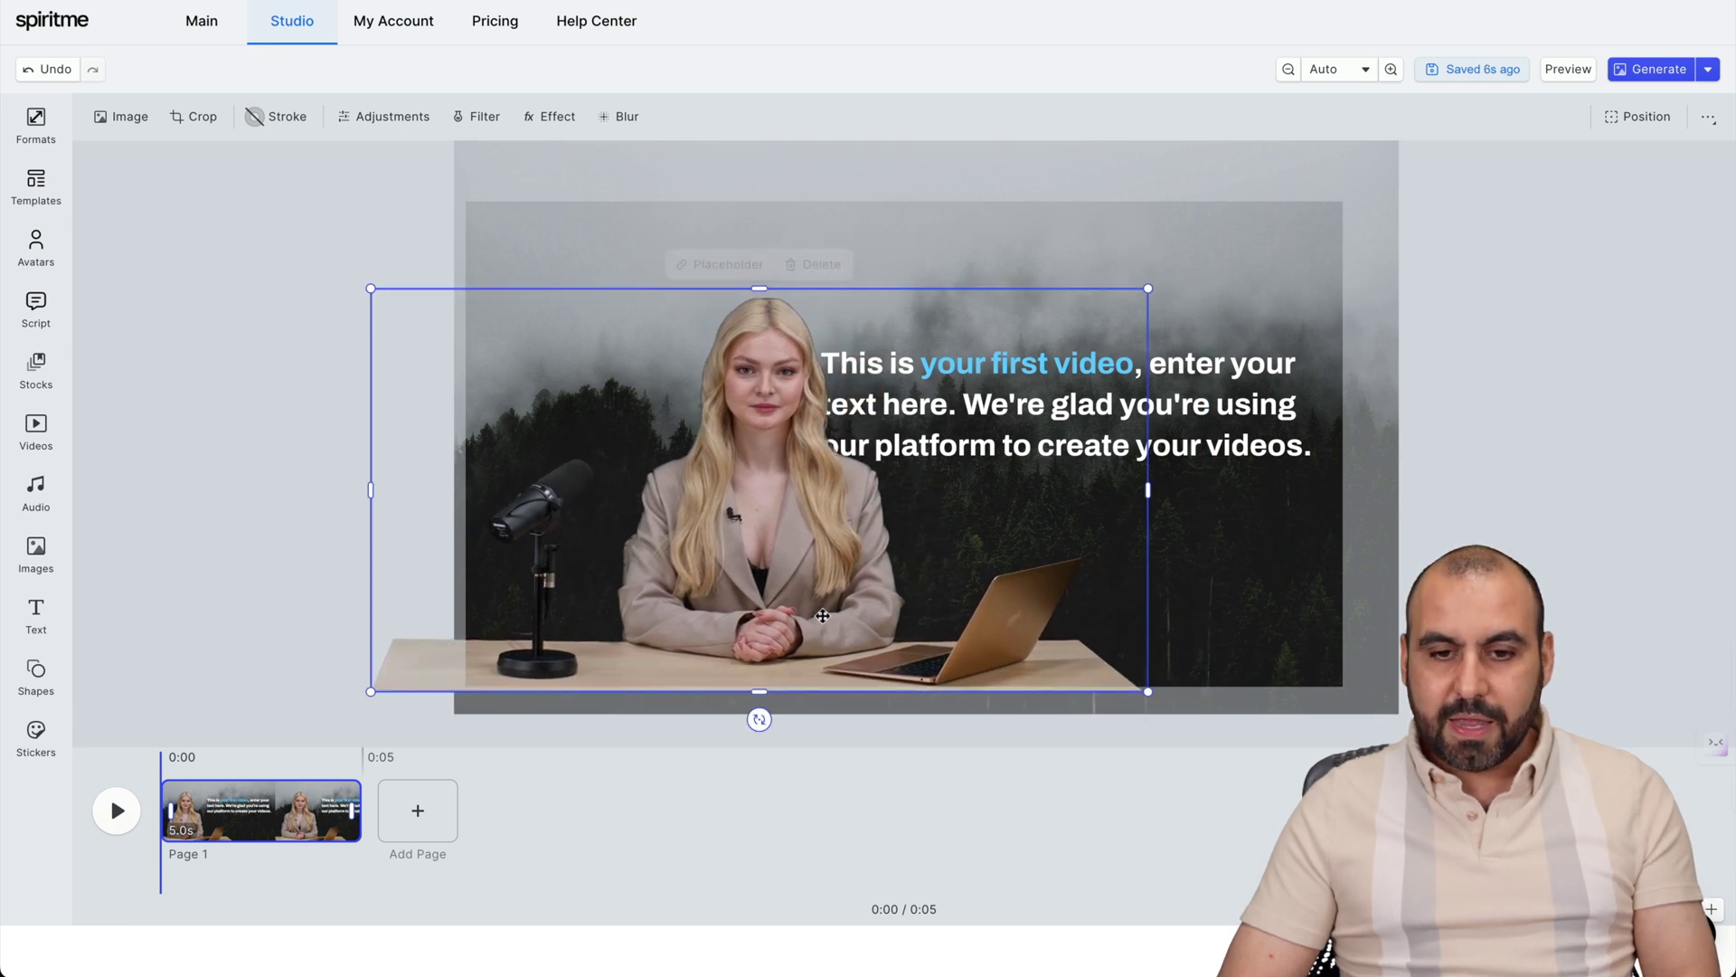
click(1194, 384)
drag(1193, 385, 1216, 310)
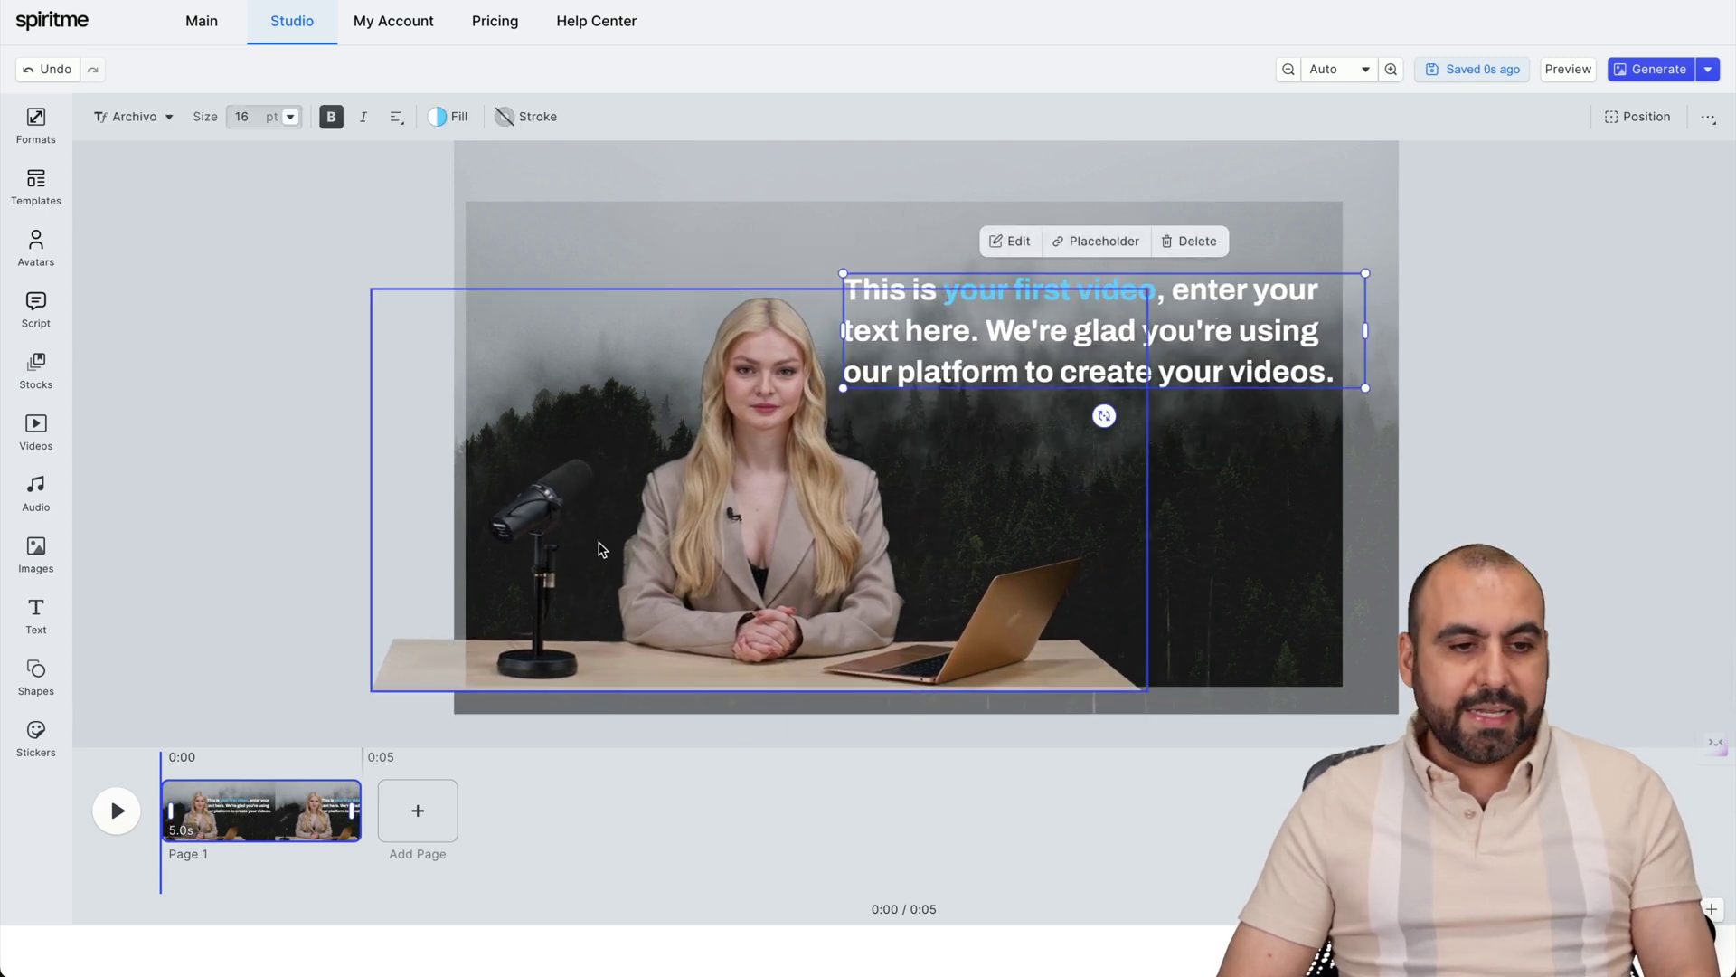
Select all existing script text and switch to the ChatGPT chat holding the SAAS script.
click(36, 306)
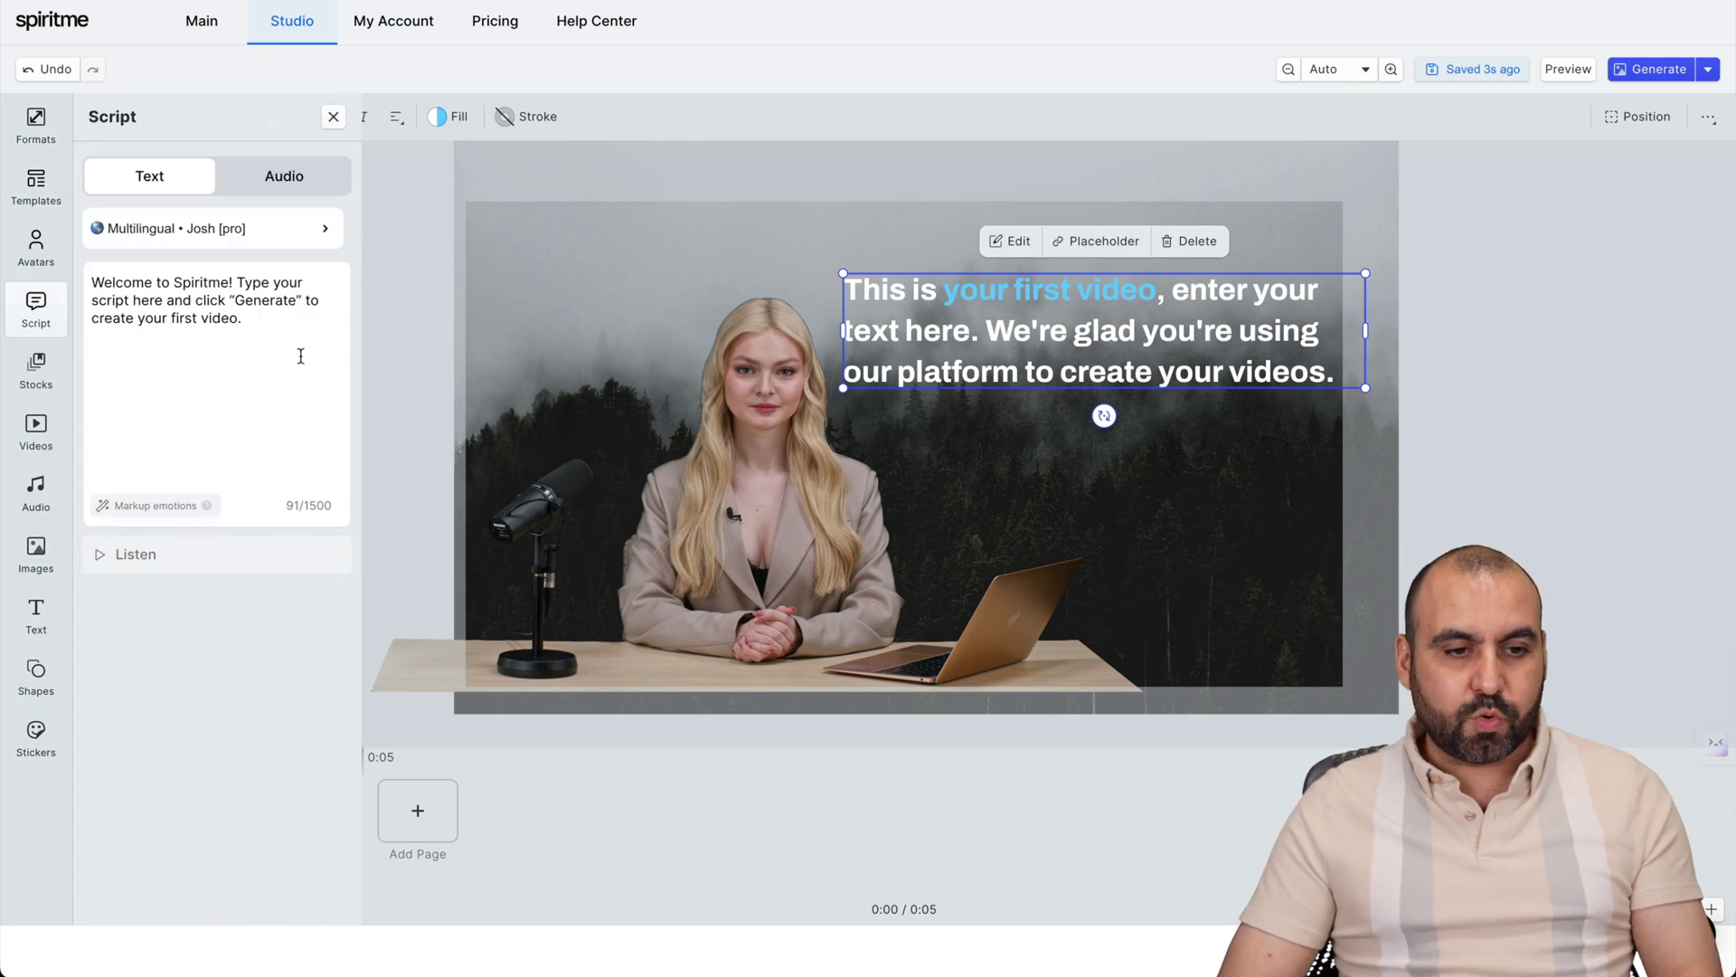
drag(301, 356, 91, 287)
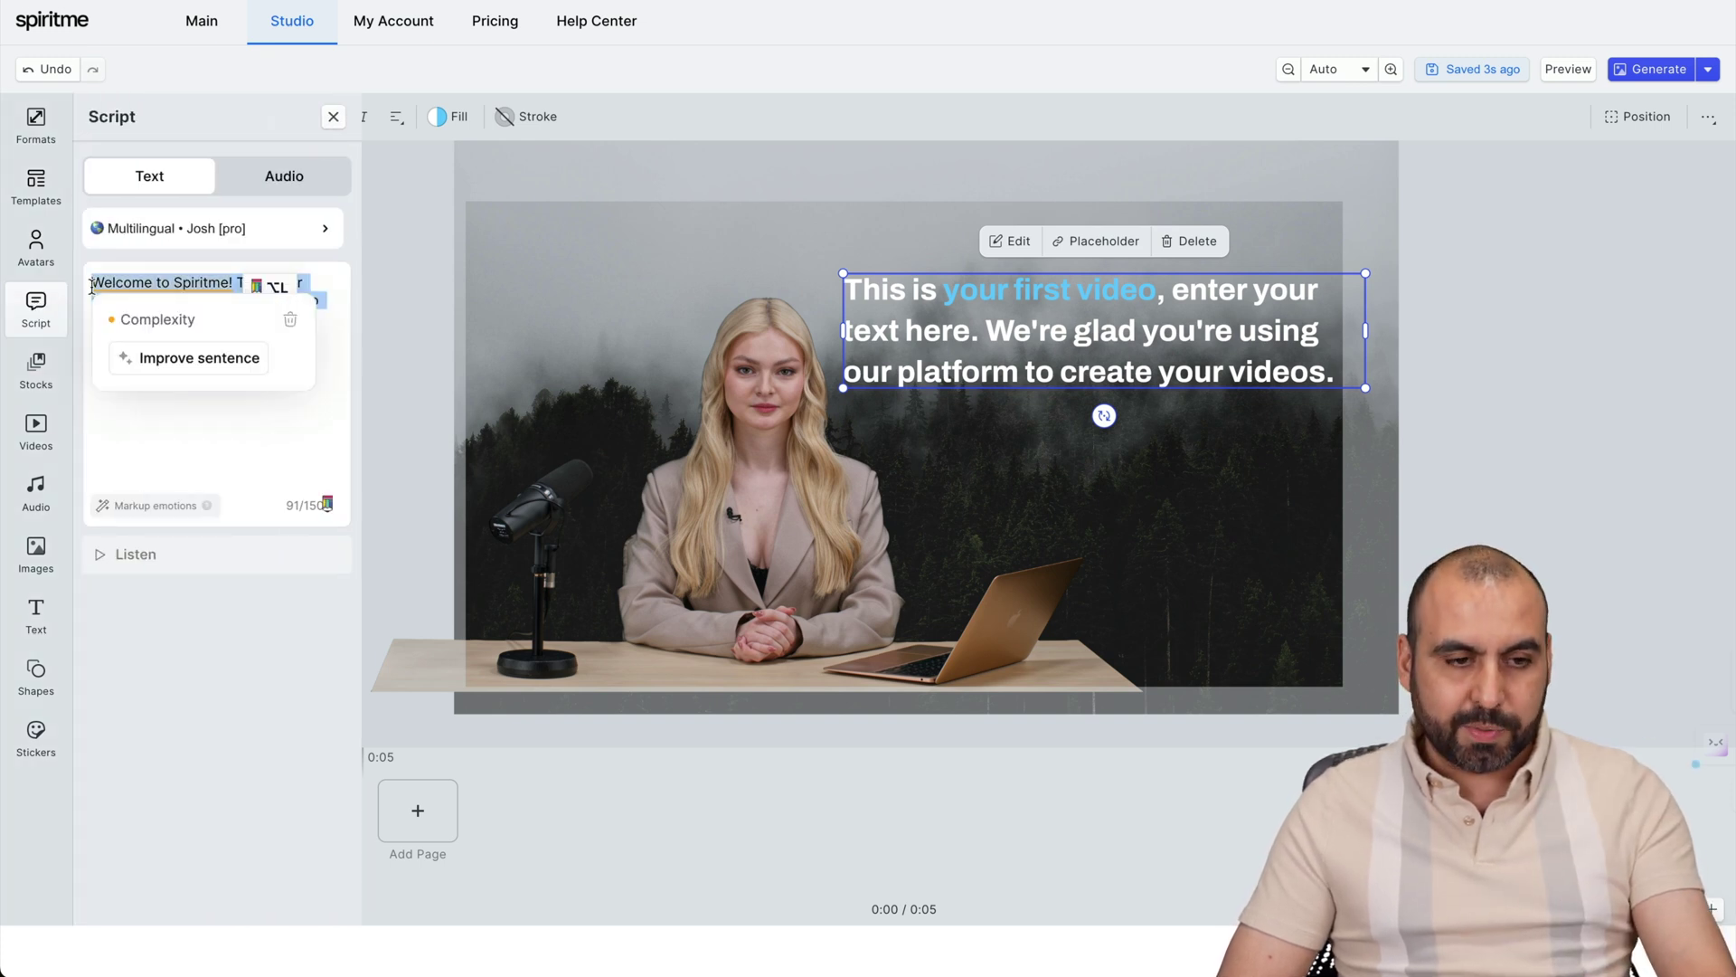
key(ctrl+Tab)
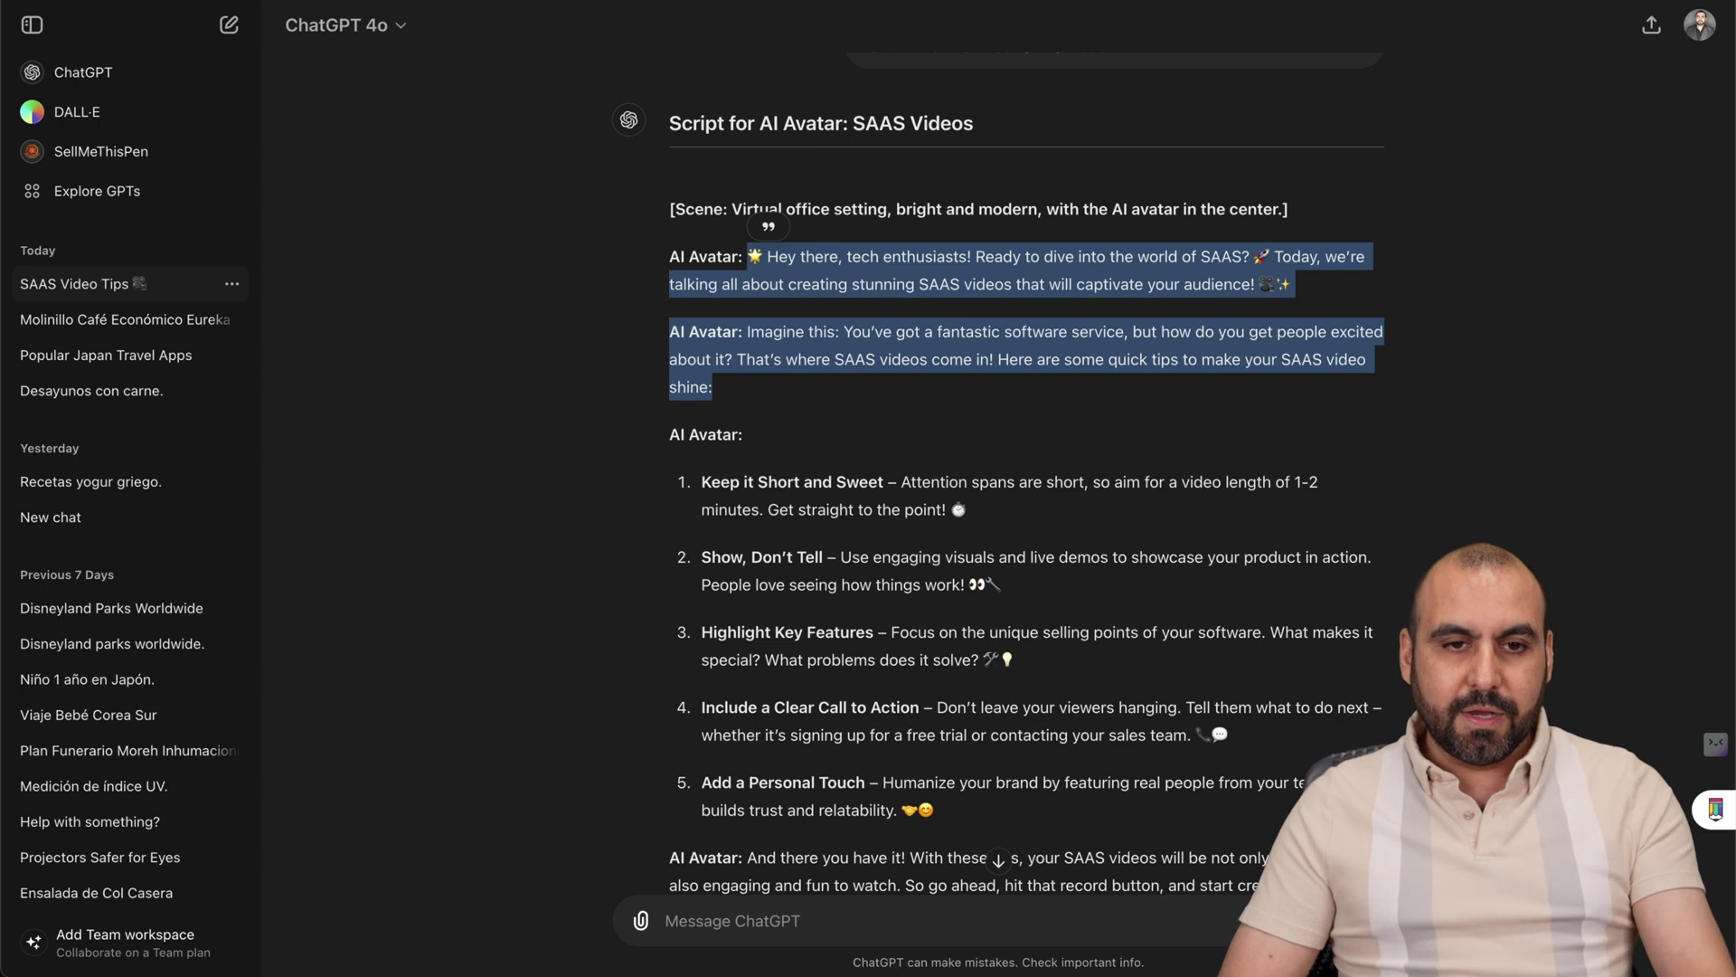
key(ctrl+Tab)
Paste the ChatGPT SAAS script, remove the 'AI Avatar:' label, and auto-mark emotions.
text(🌟 Hey there, tech enthusiasts! Ready to dive into the world of SAAS? 🚀 Today, we’re talking all about creating stunning SAAS videos that will captivate your audience! 🎥✨  AI Avatar: Imagine this: You’ve got a fantastic software service, but how do you get people excited about it? That’s where SAAS videos come in! Here are some quick tips to make your SAAS video shine:)
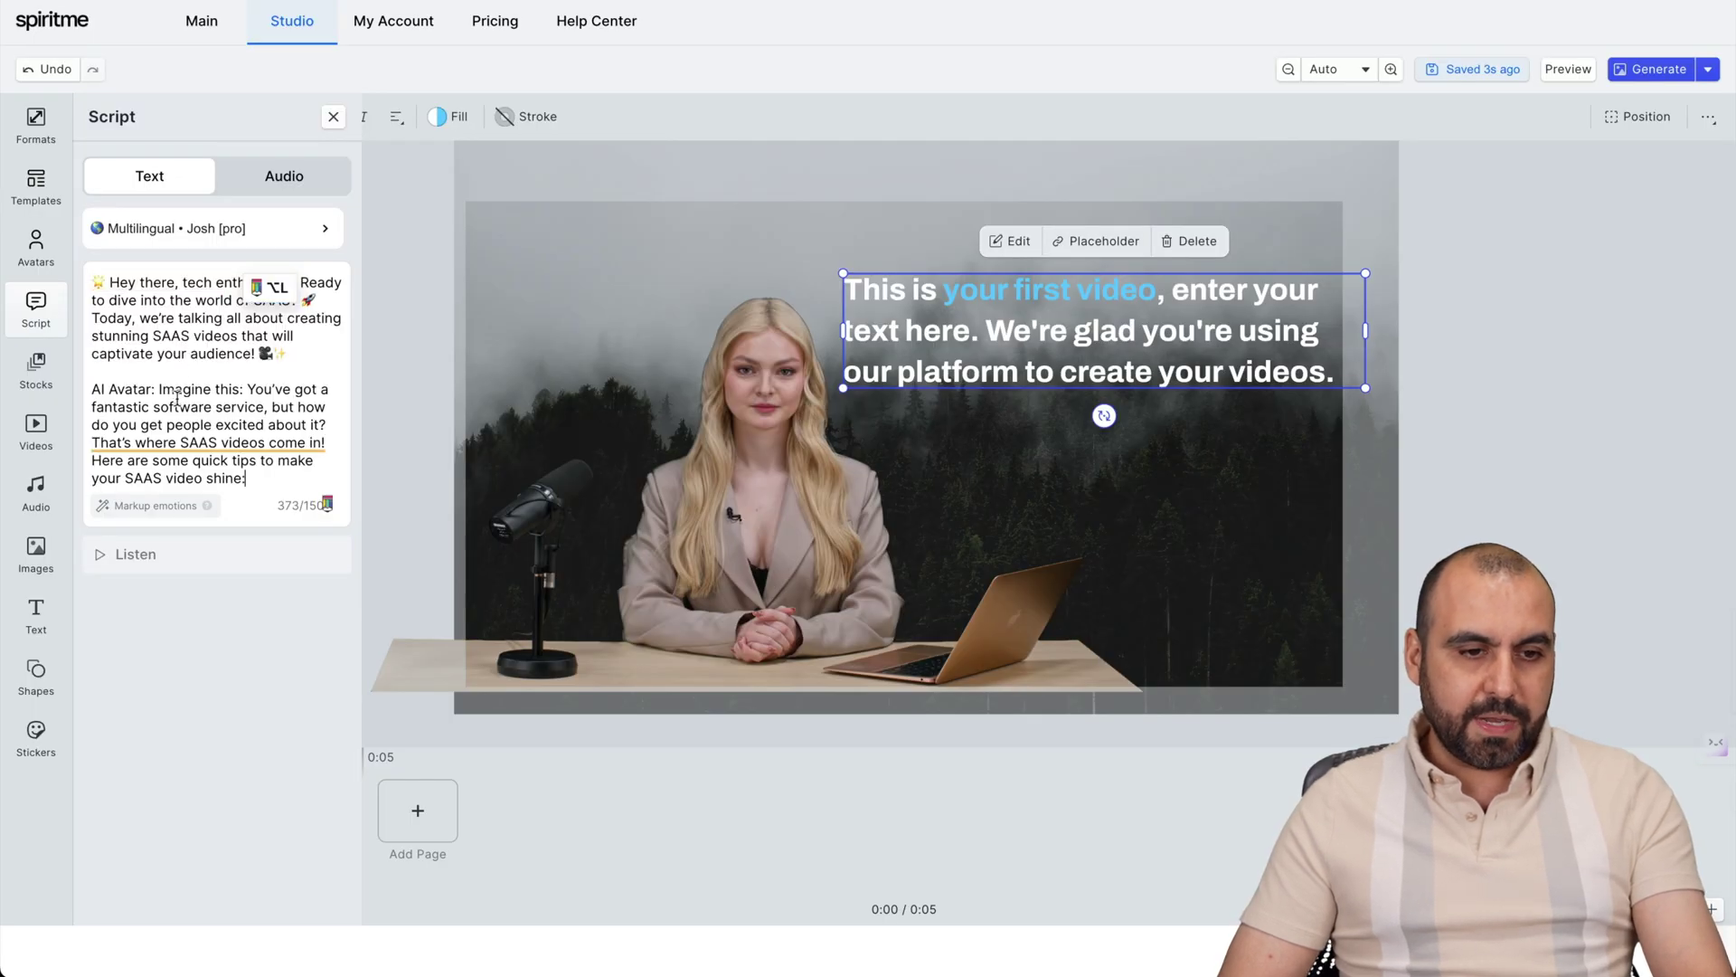
key(BackSpace)
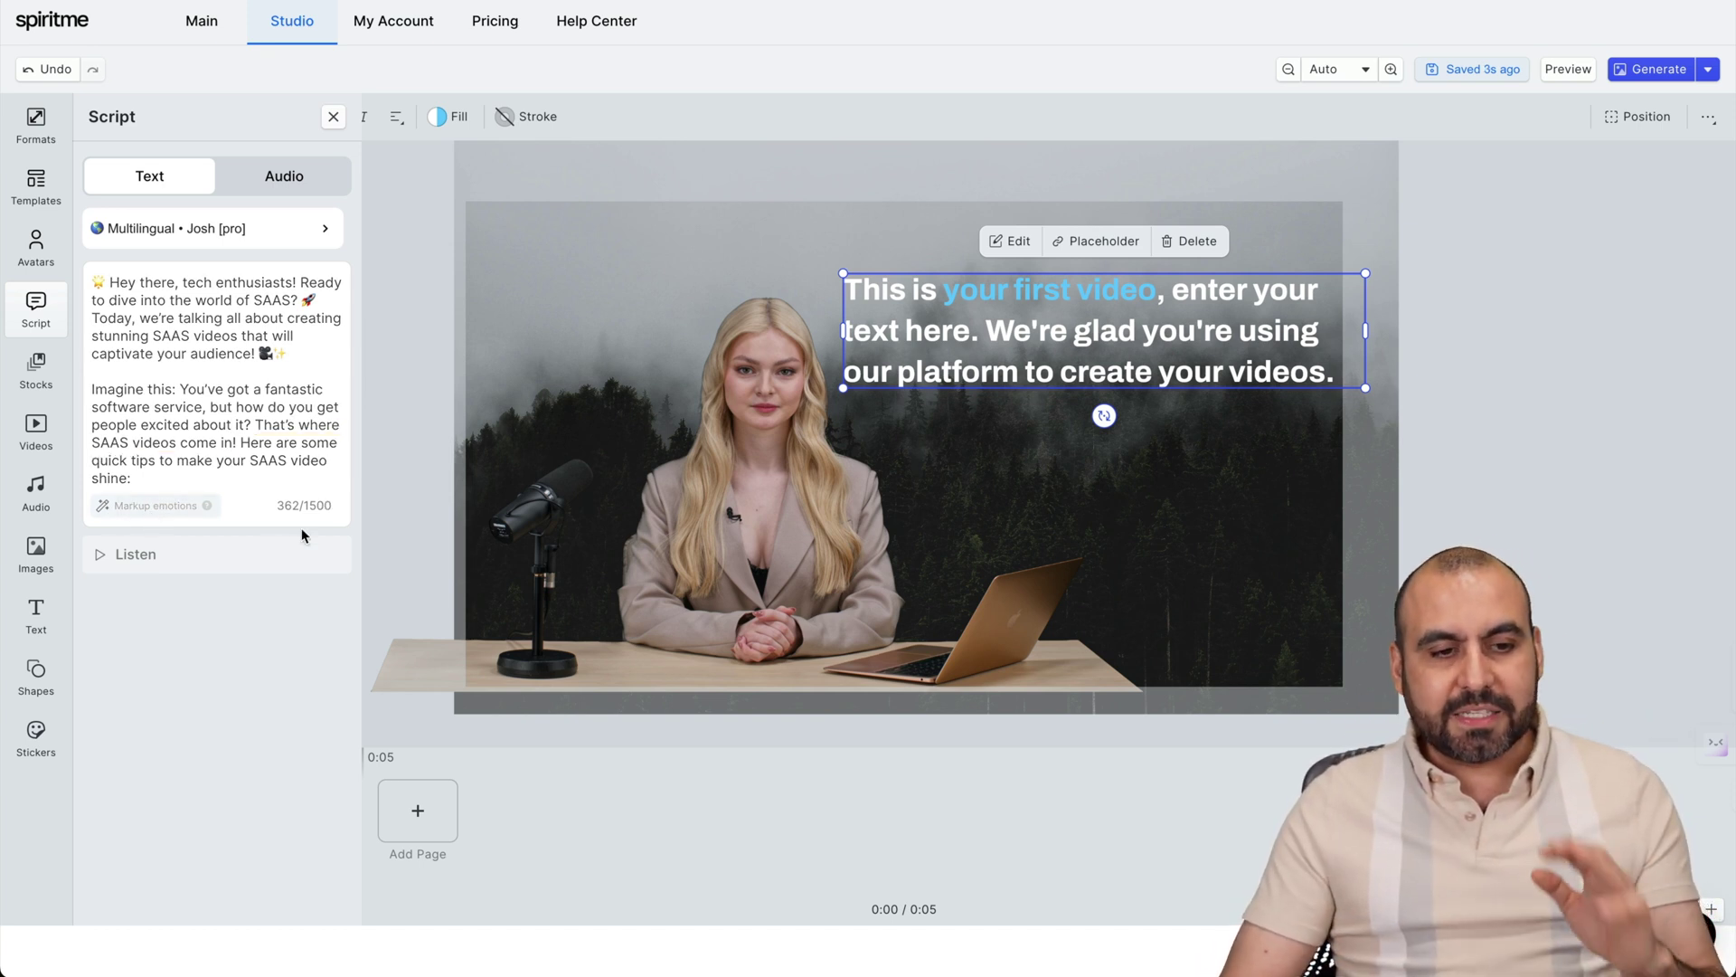
click(185, 506)
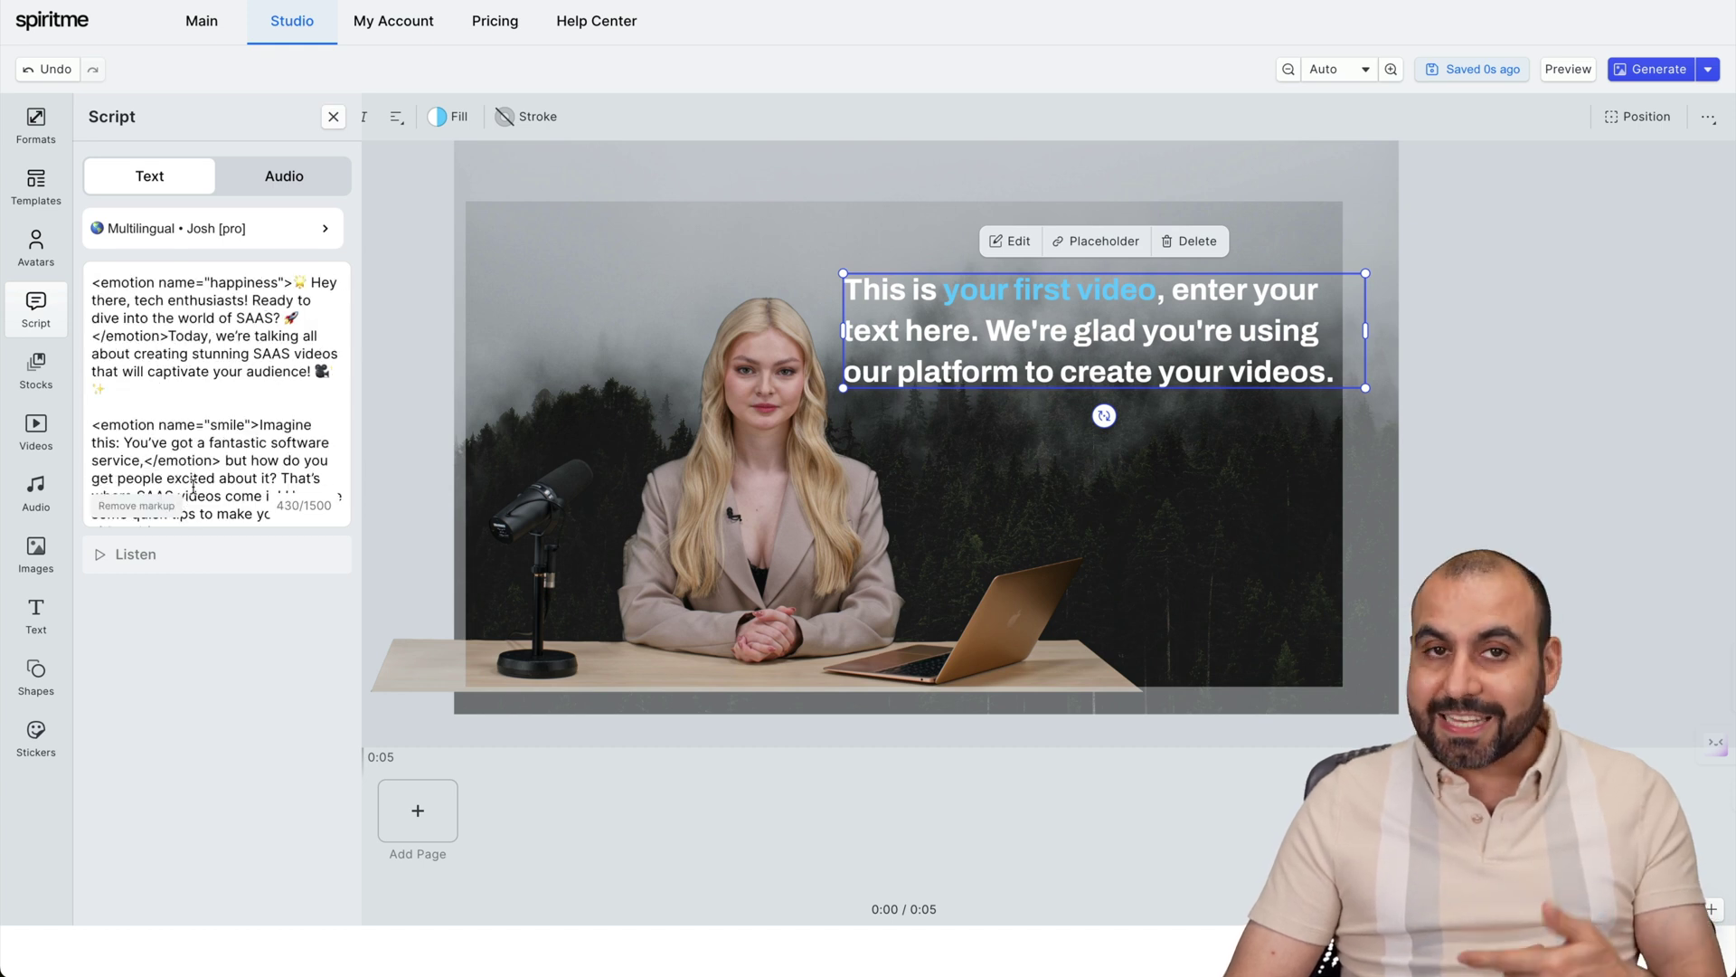
Review the happiness and smile emotion tags, dismiss the suggestion, and start Listen.
drag(94, 283, 291, 274)
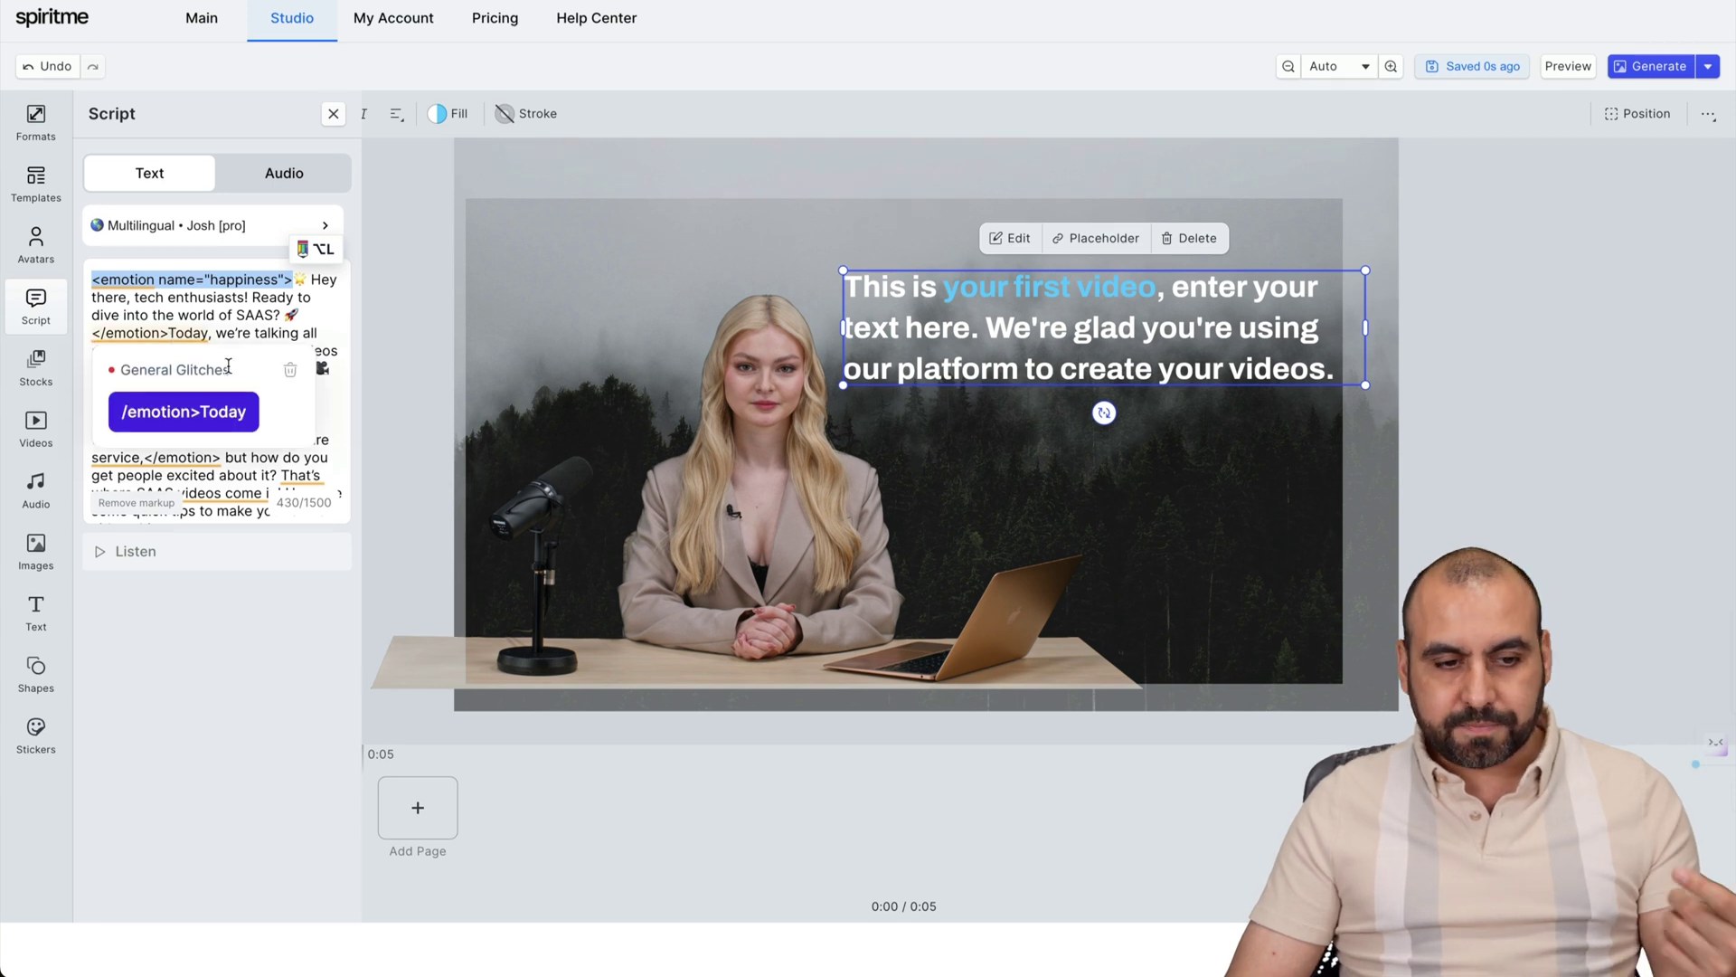
scroll(287, 480, down, 2)
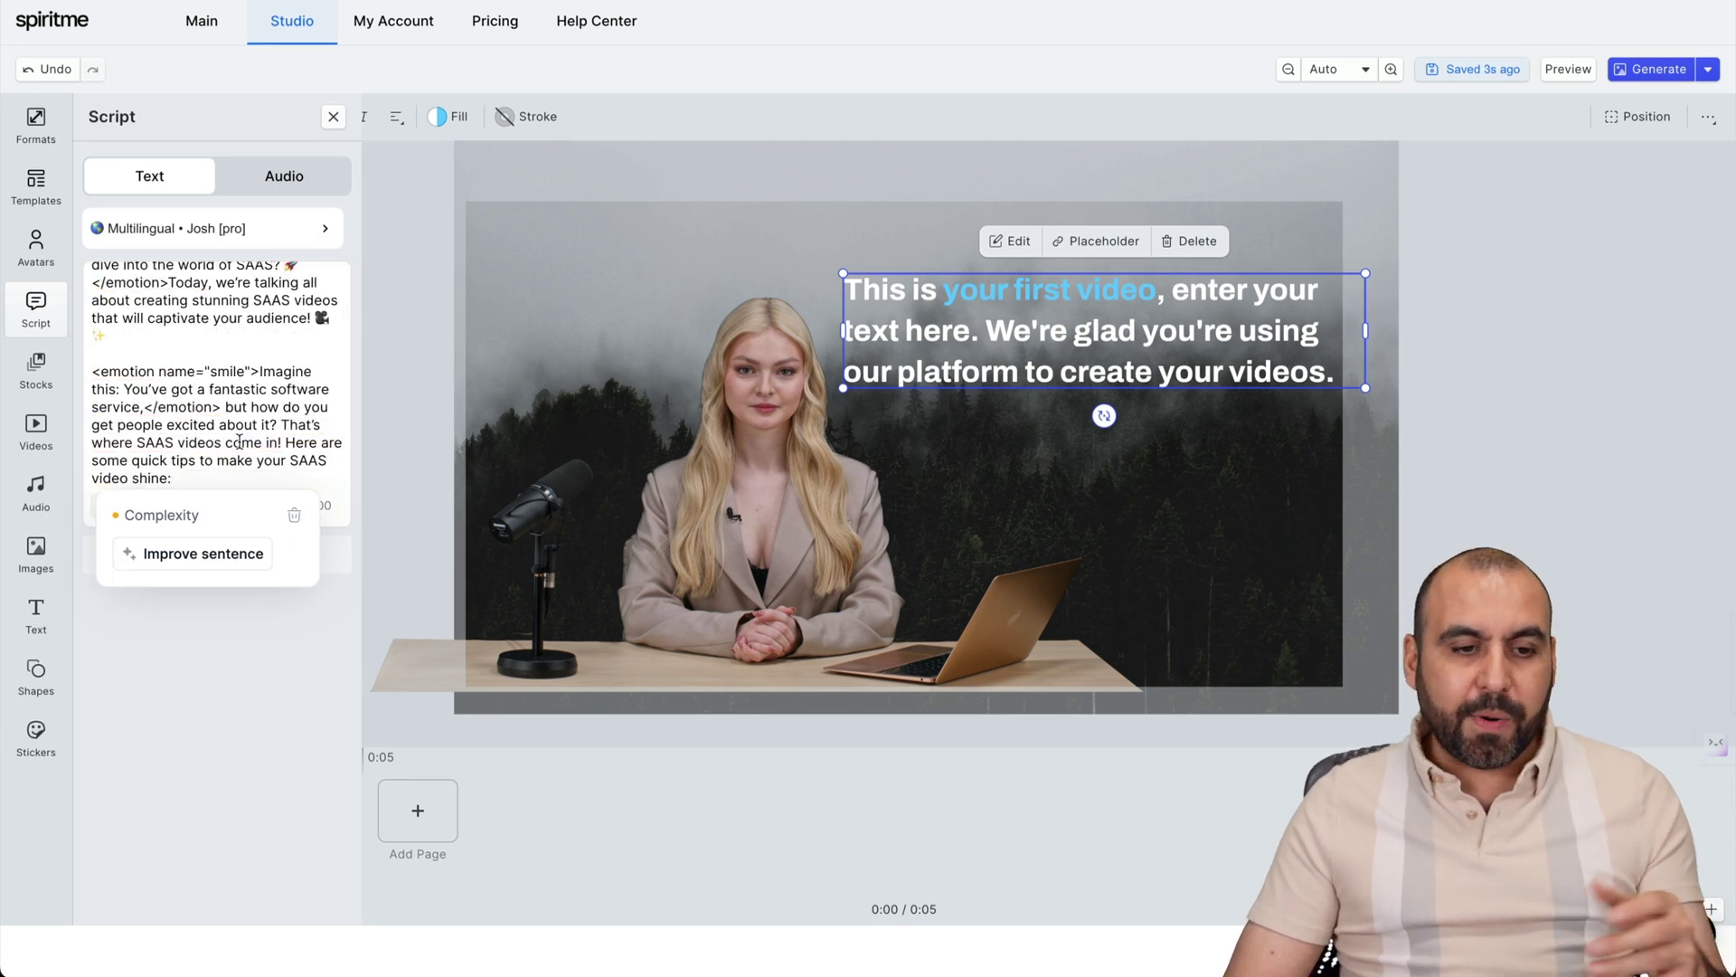
drag(215, 391, 272, 411)
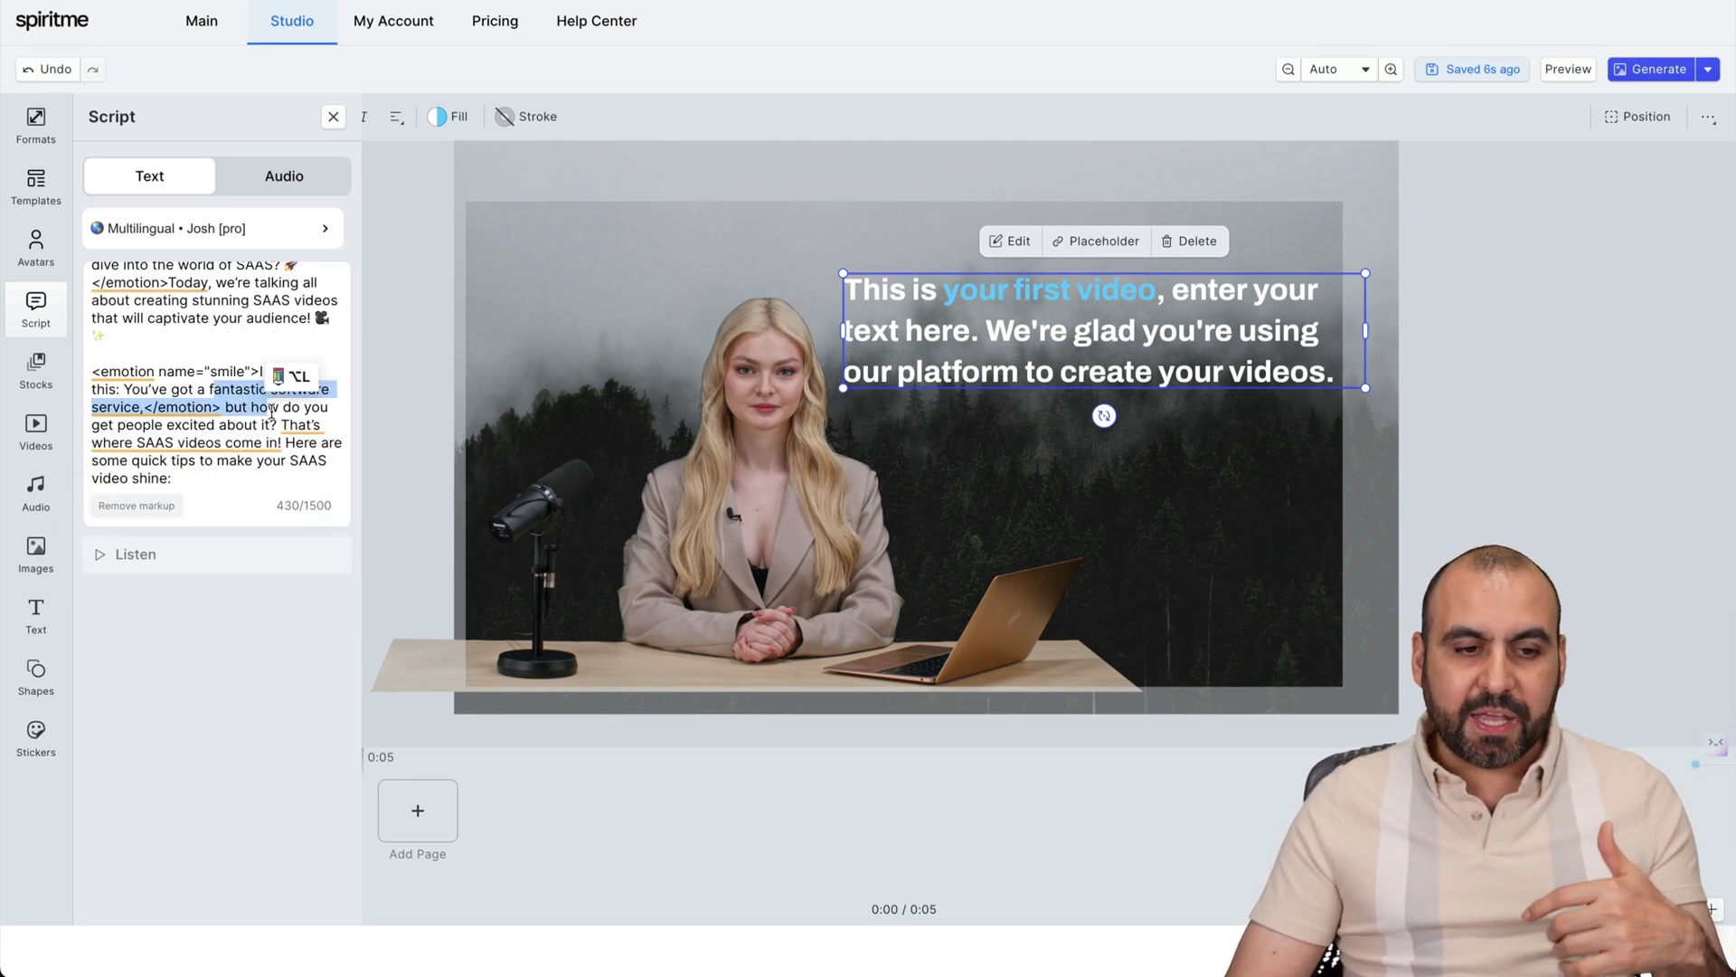
click(255, 421)
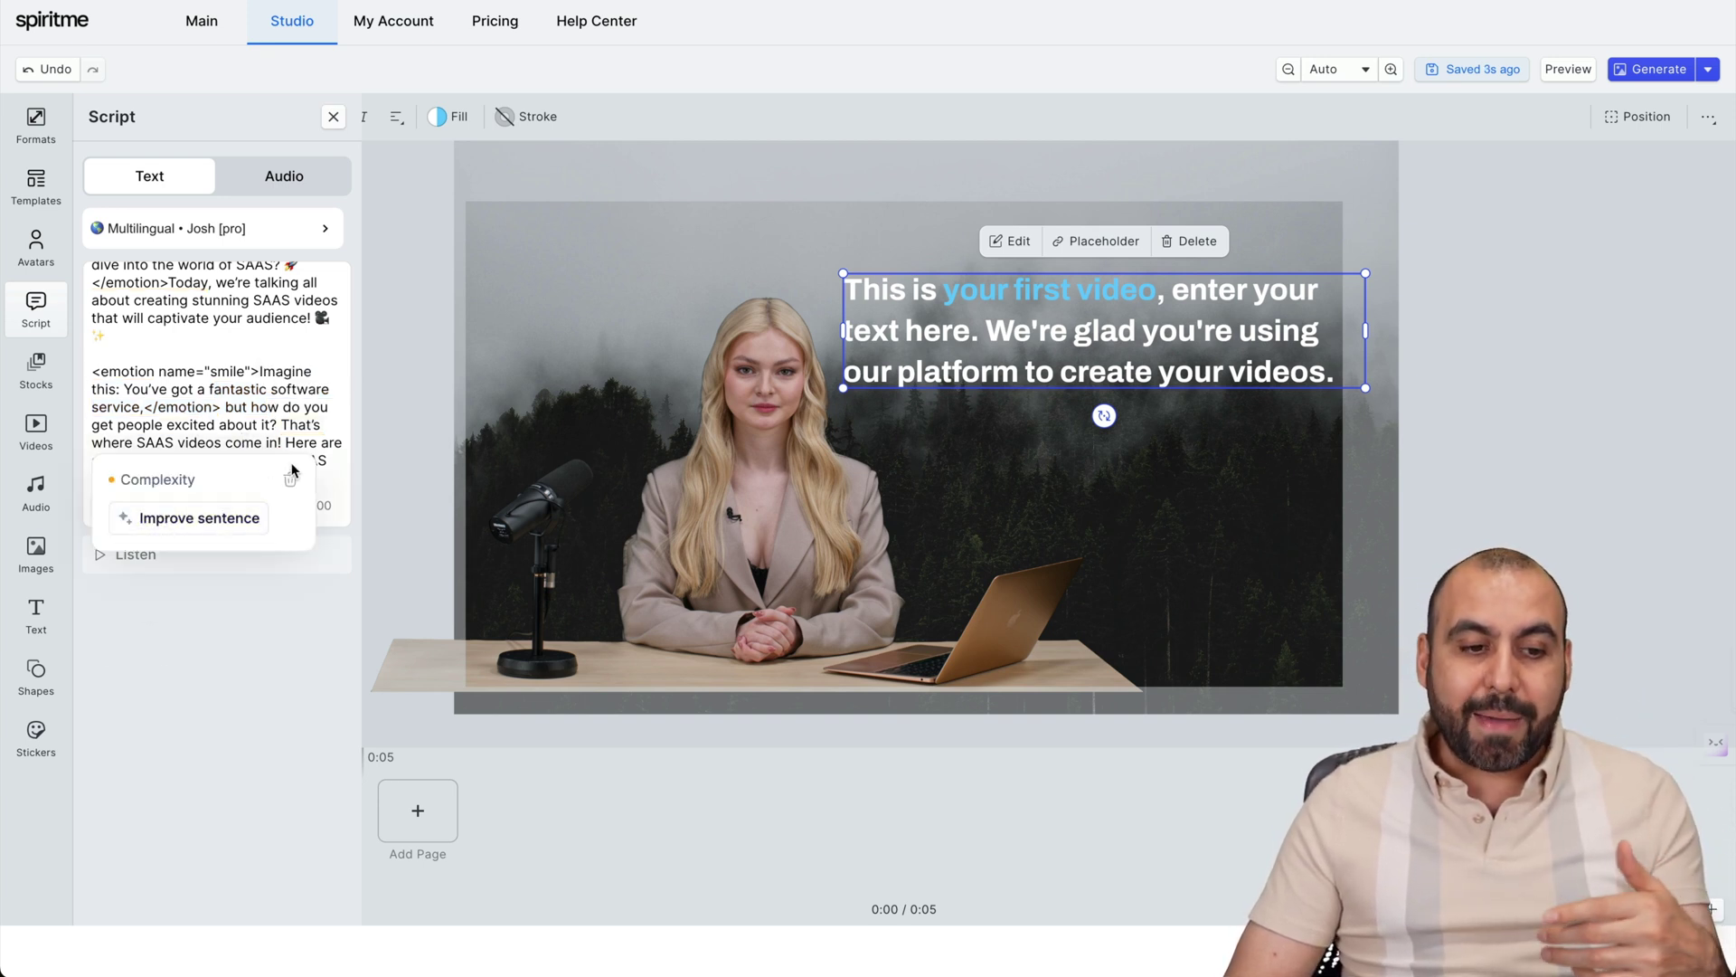
click(285, 353)
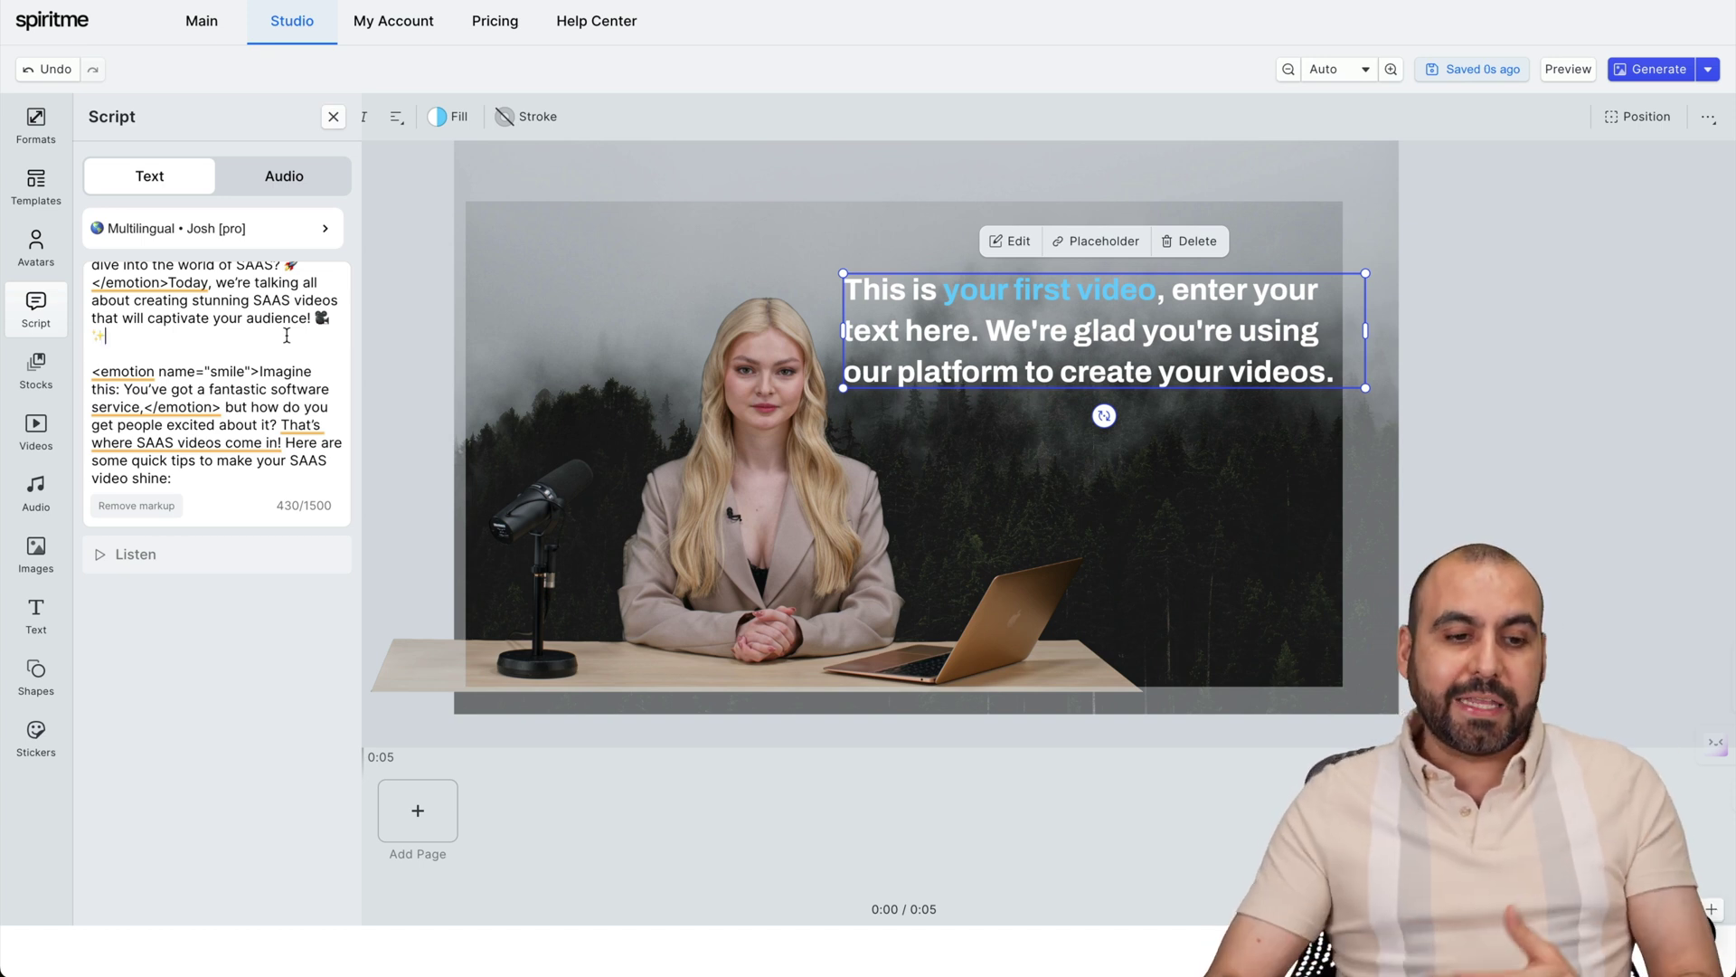
click(104, 555)
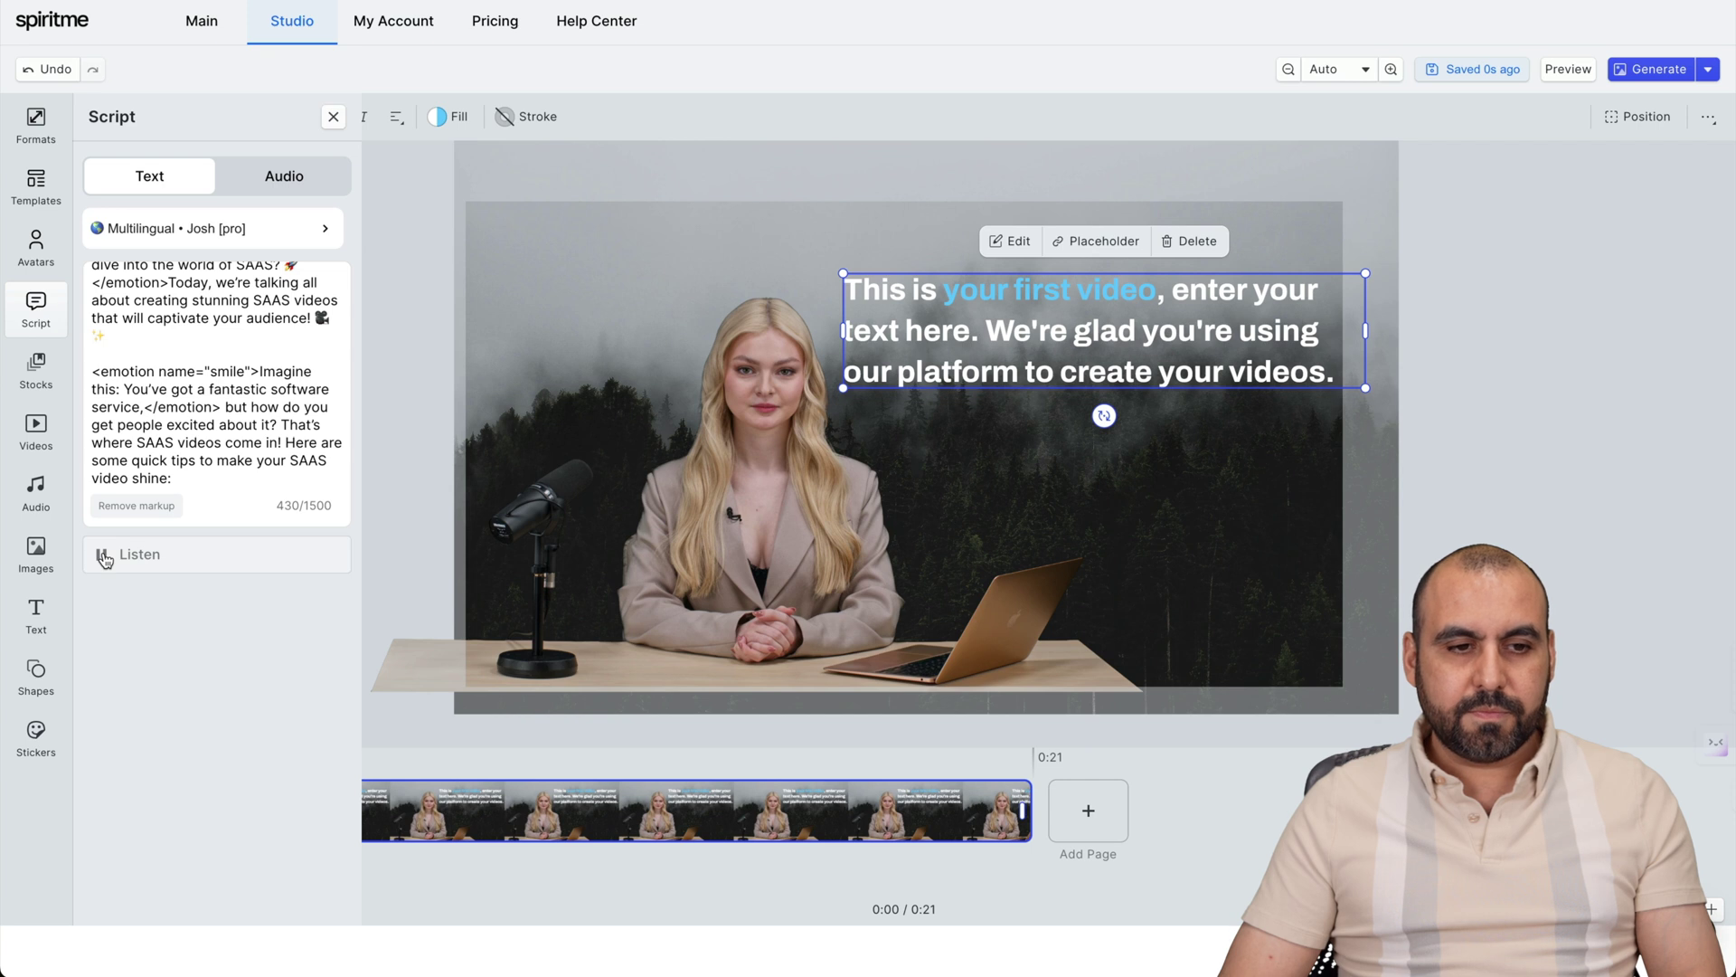
Stop the script's voice preview and bring up the list of voices.
click(104, 557)
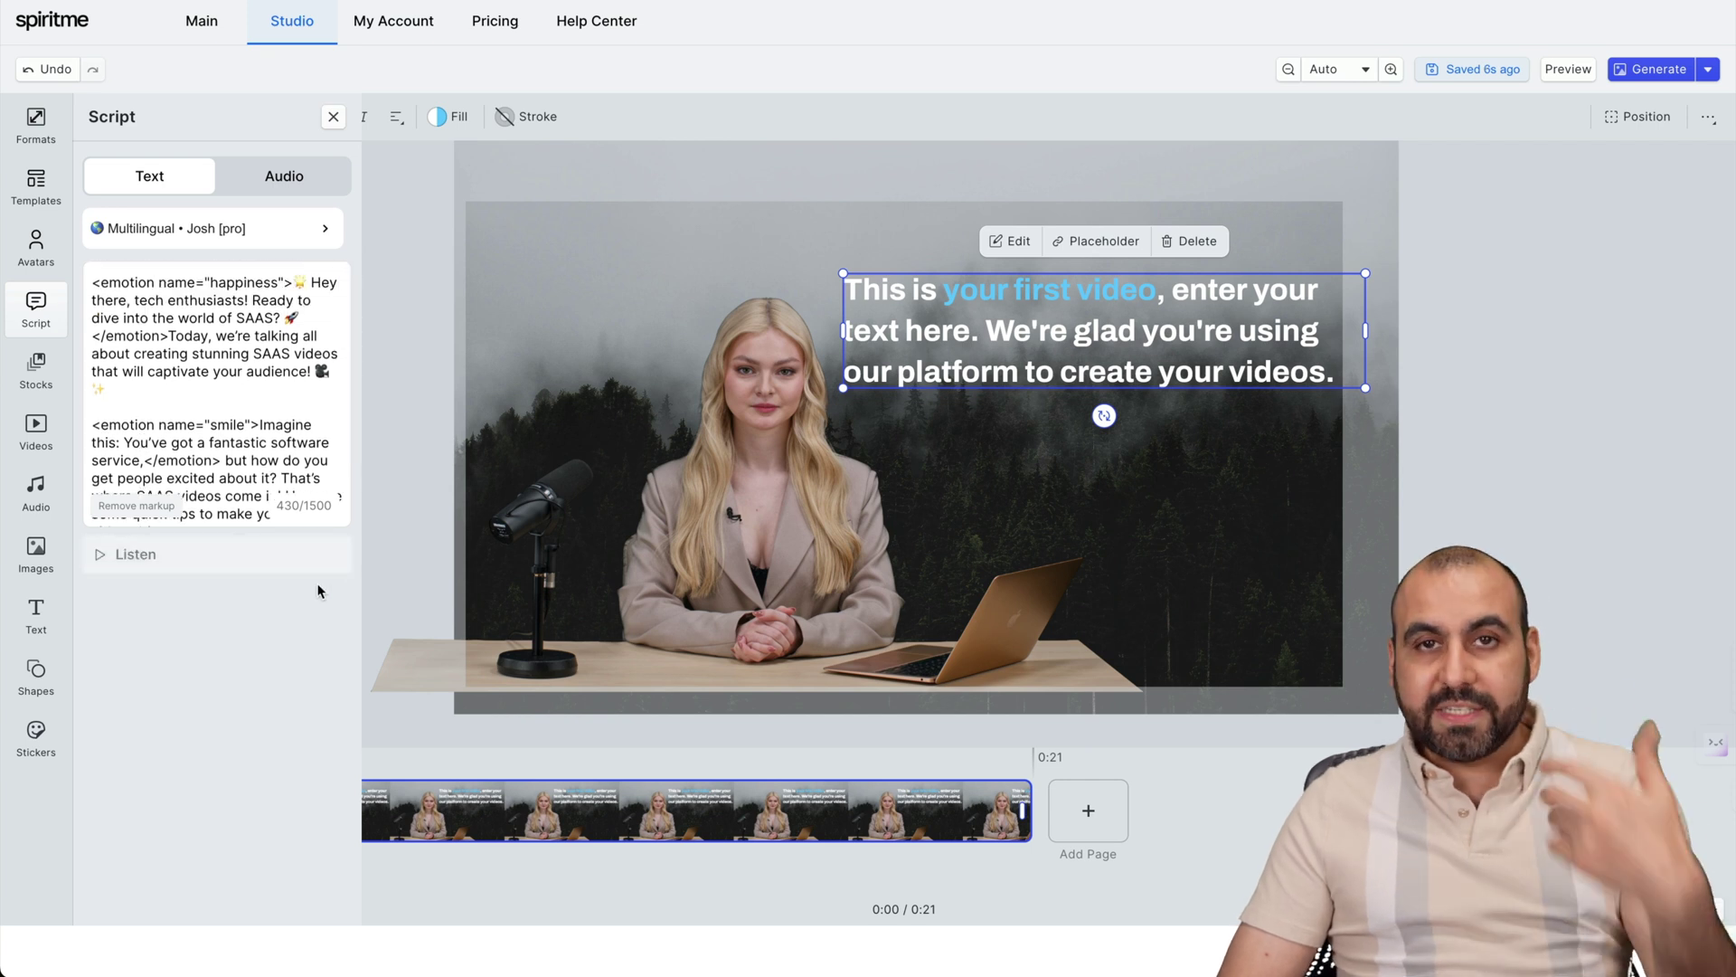
click(218, 234)
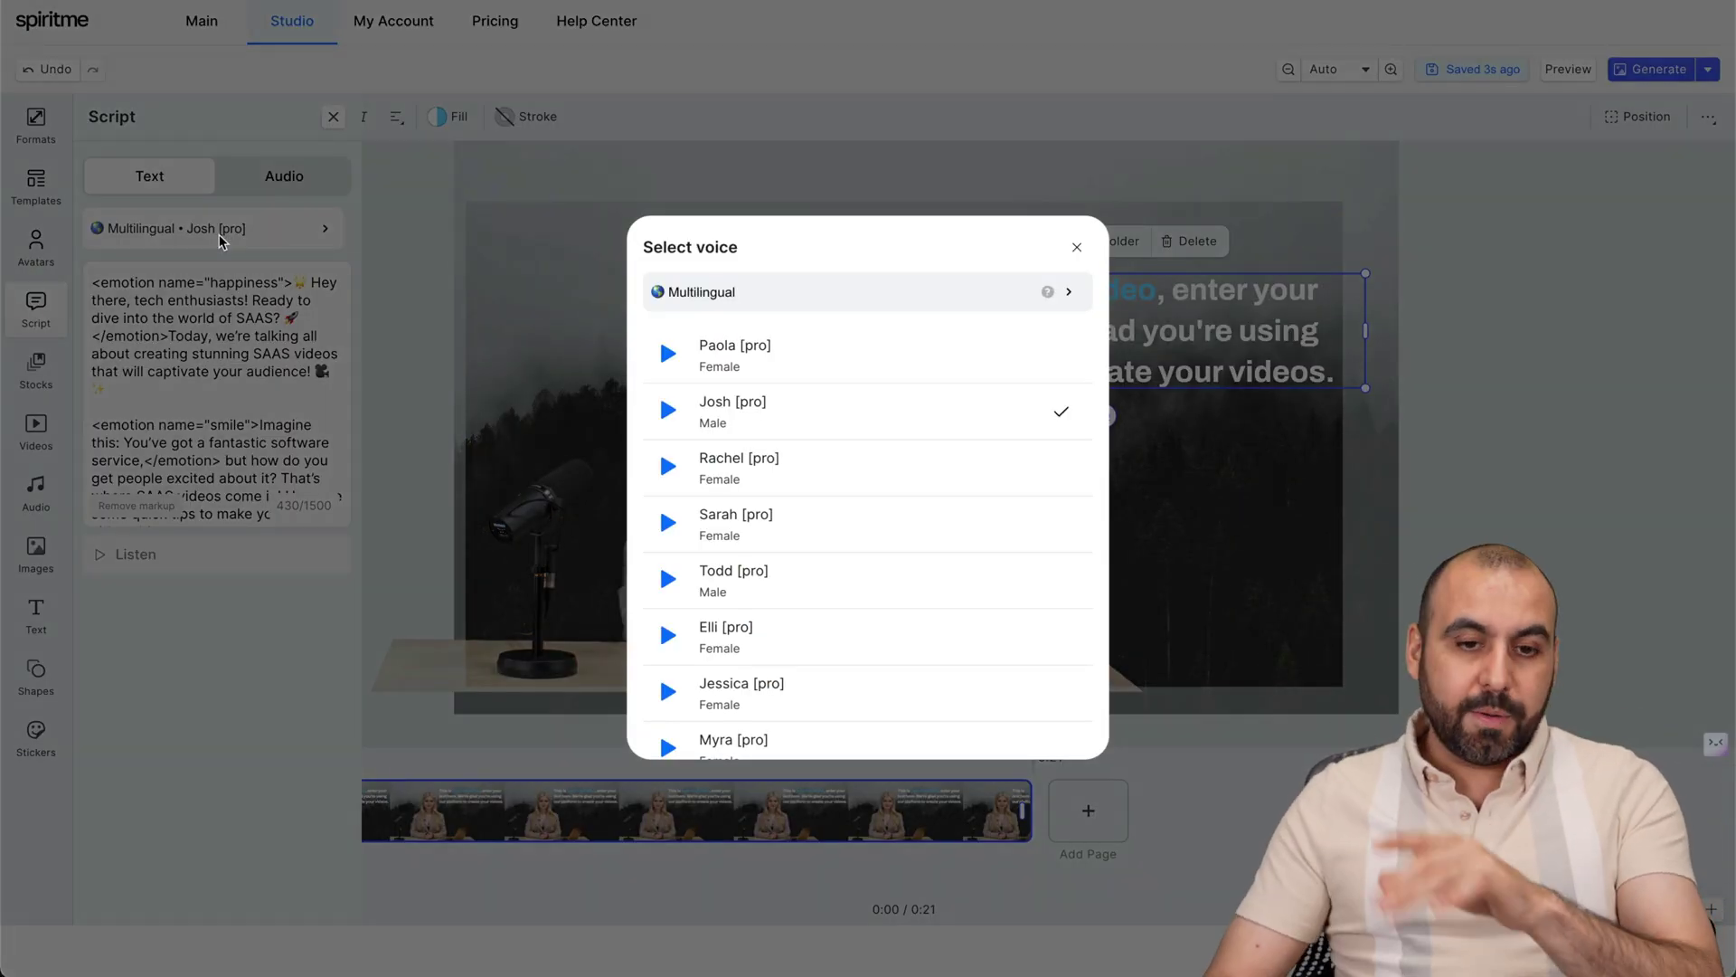
Sample the Rachel and Sarah voices and make Sarah [pro] the narrator.
scroll(907, 554, down, 2)
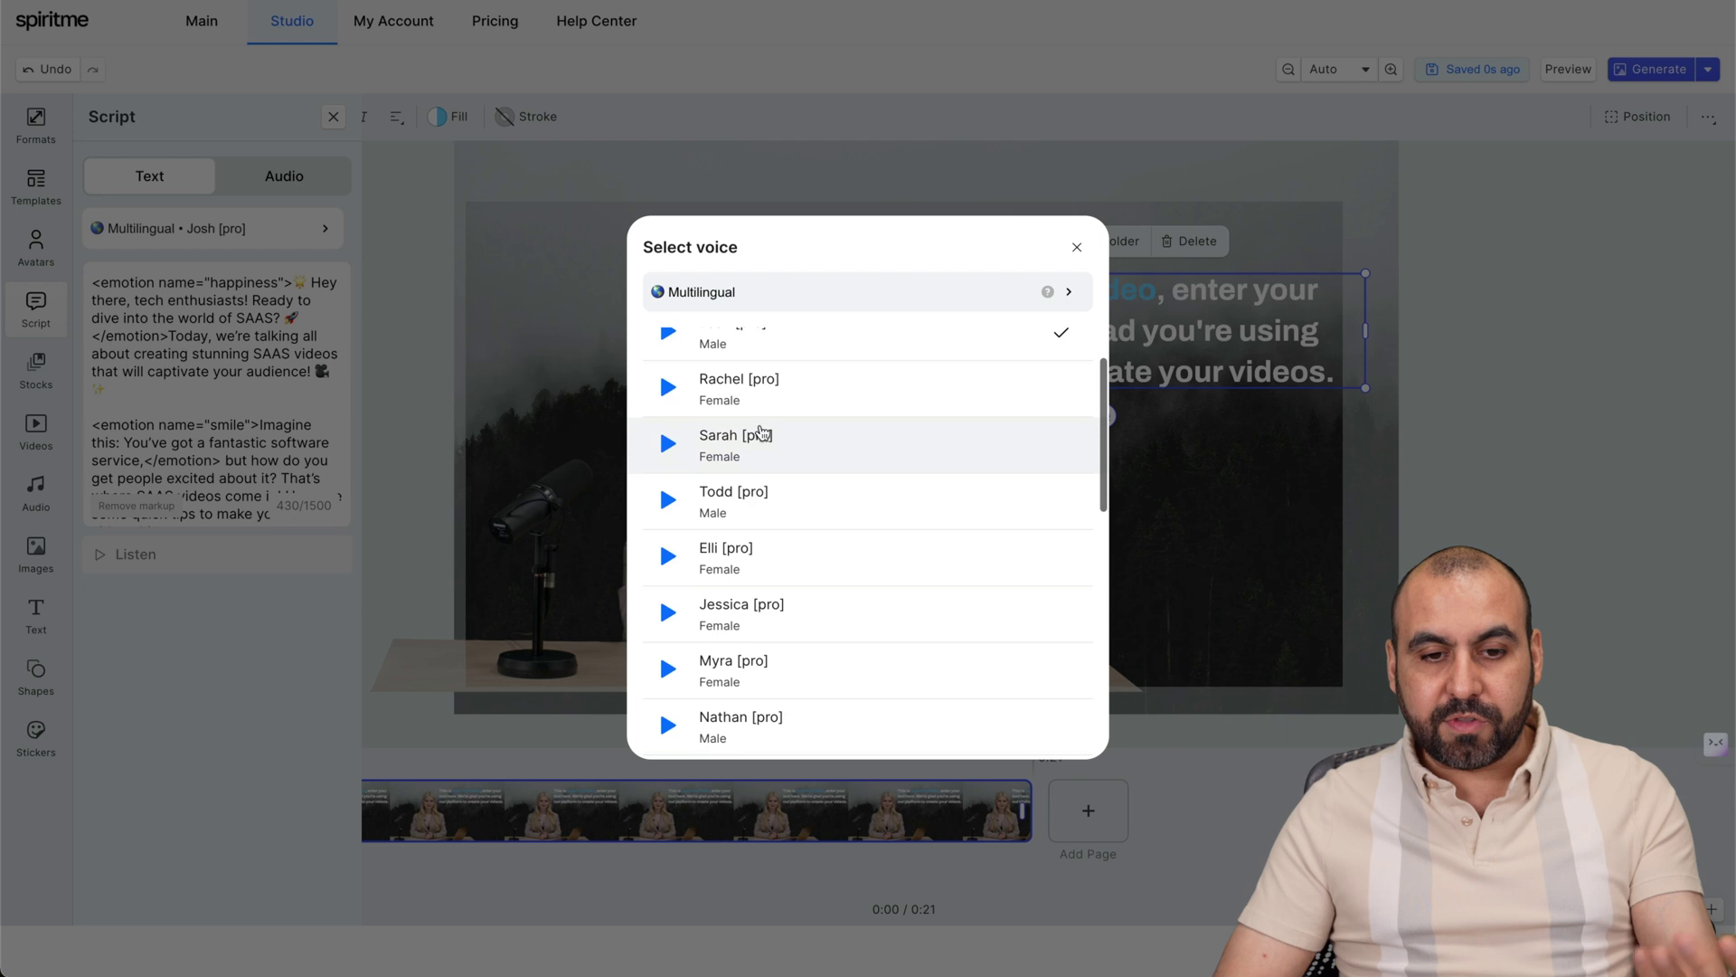
click(669, 389)
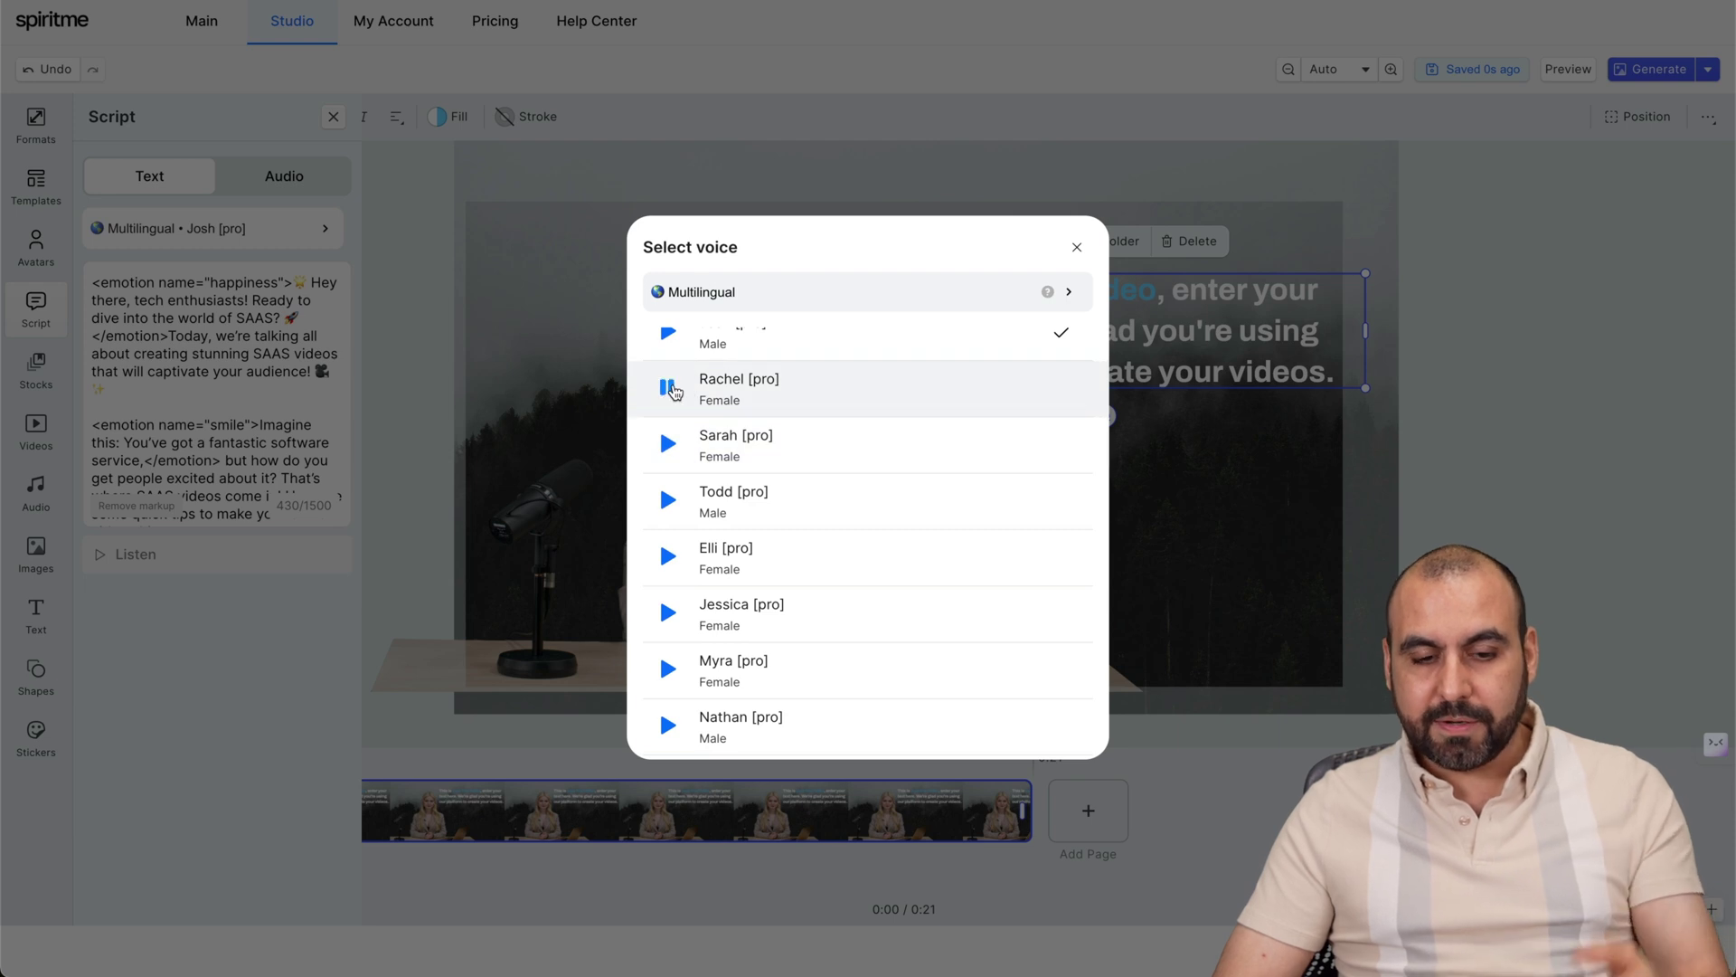
click(669, 445)
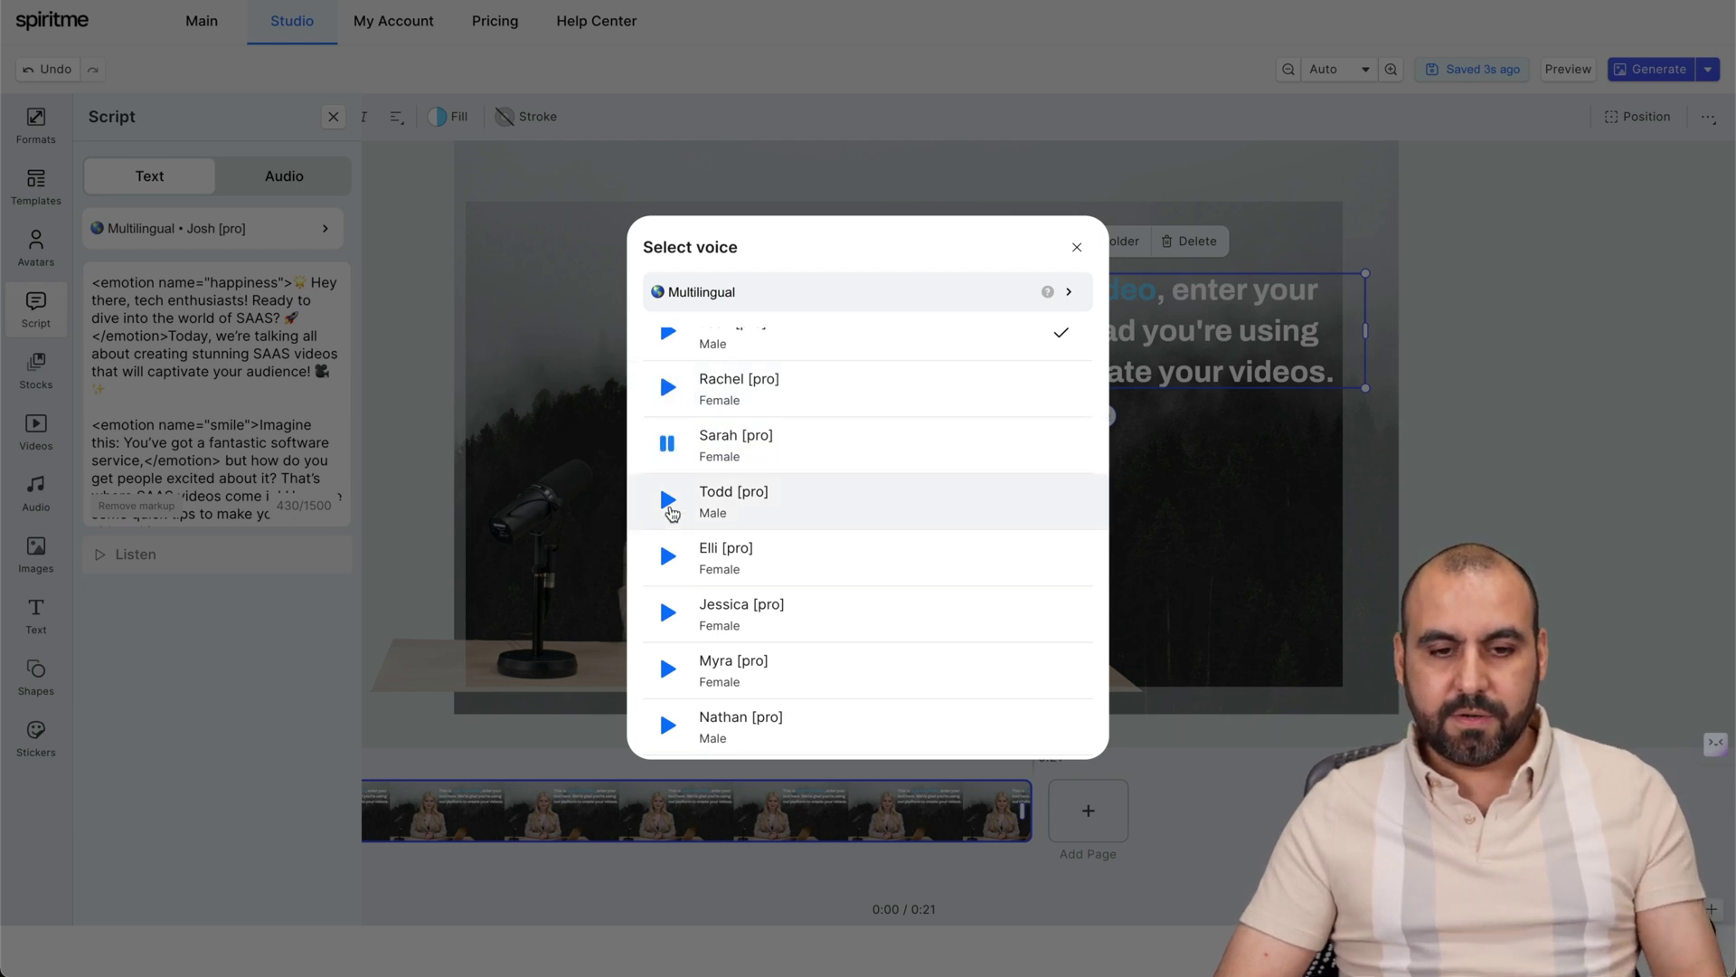
click(745, 450)
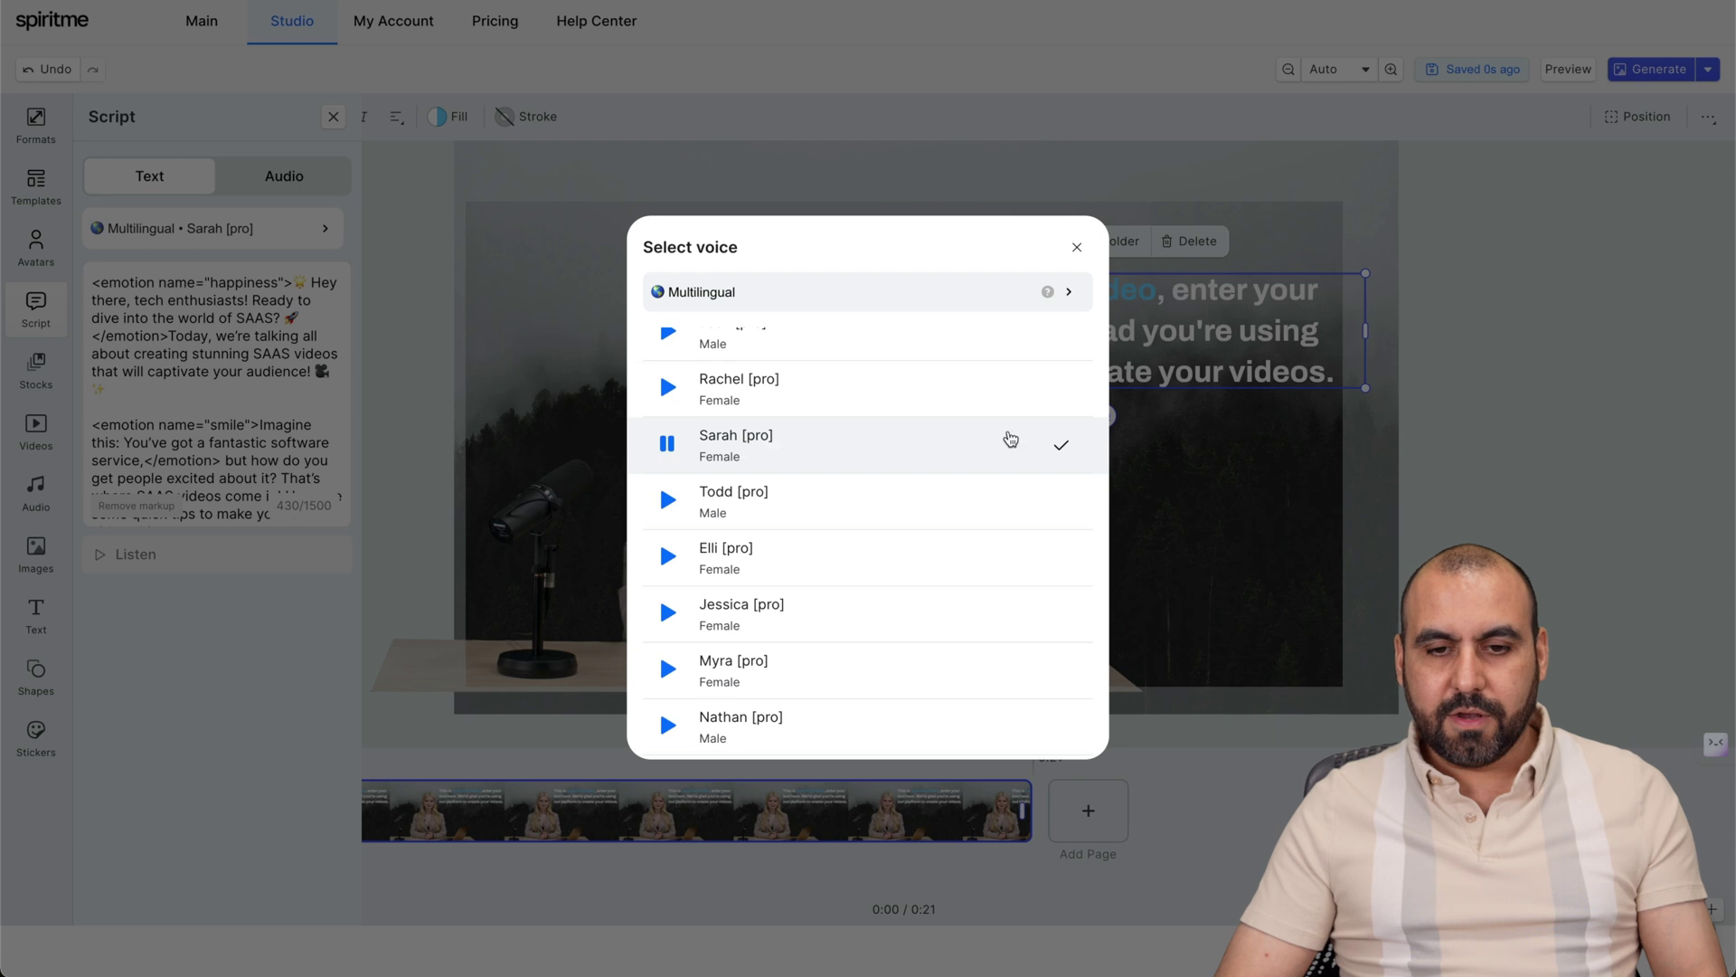
click(670, 444)
click(1069, 248)
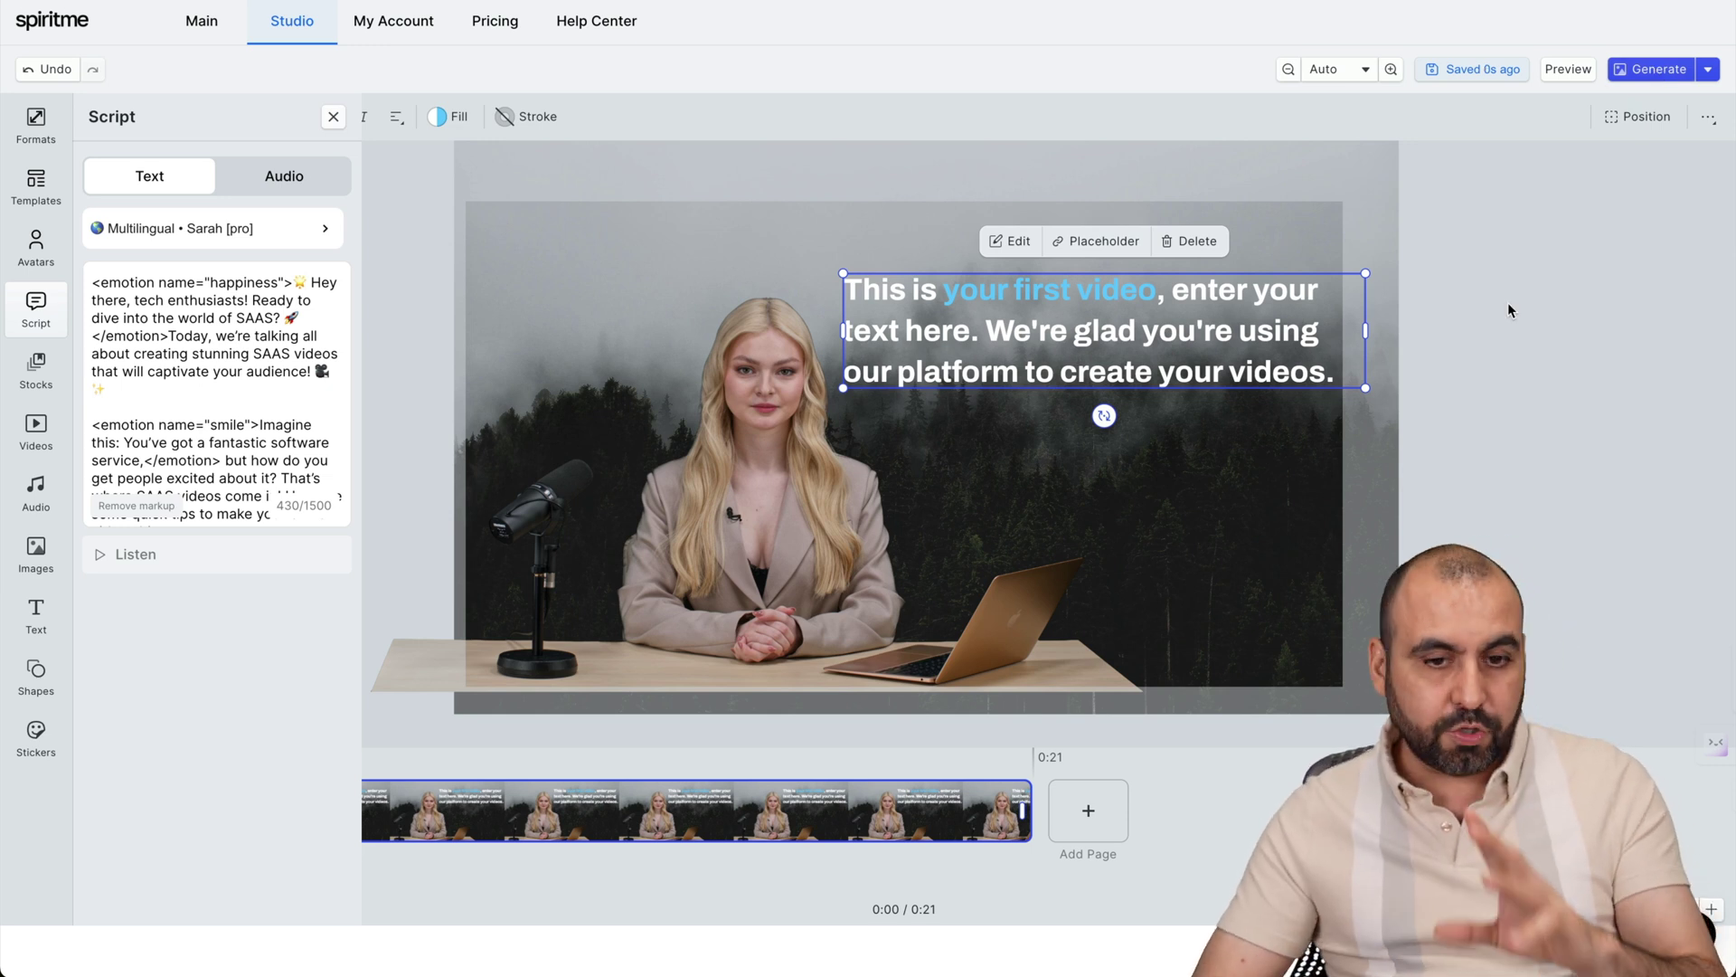
click(513, 222)
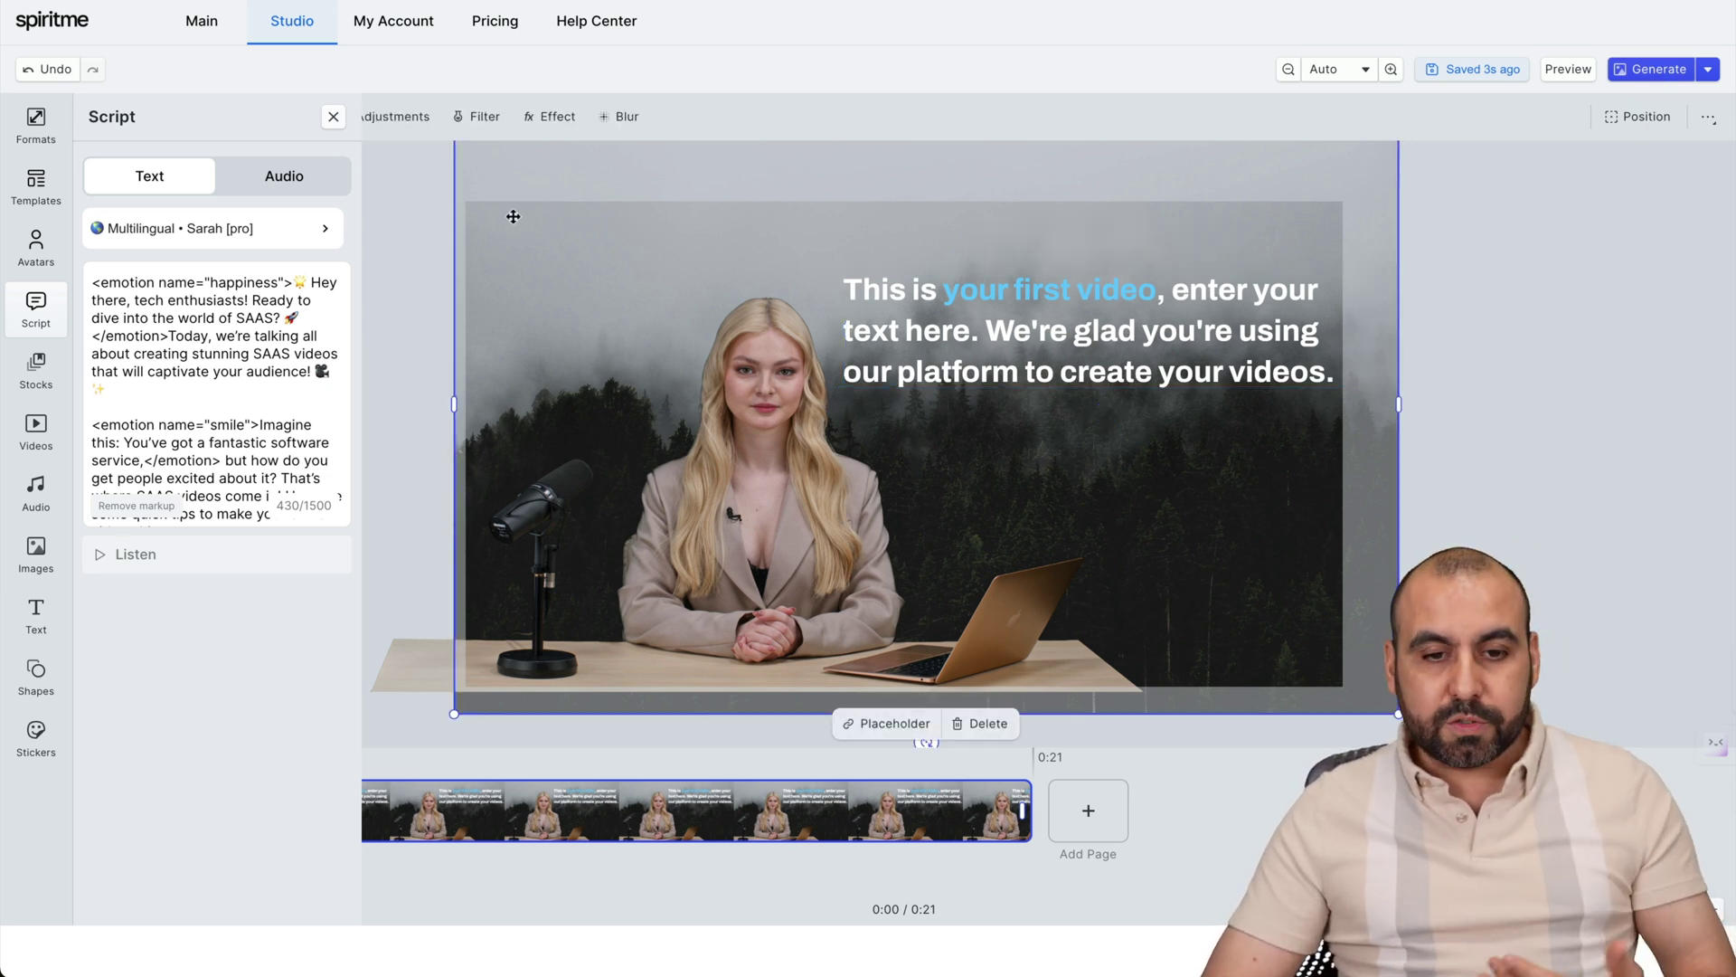
Nudge the background left and down, then browse the Stocks, Videos, Audio and Images libraries.
drag(513, 222, 476, 254)
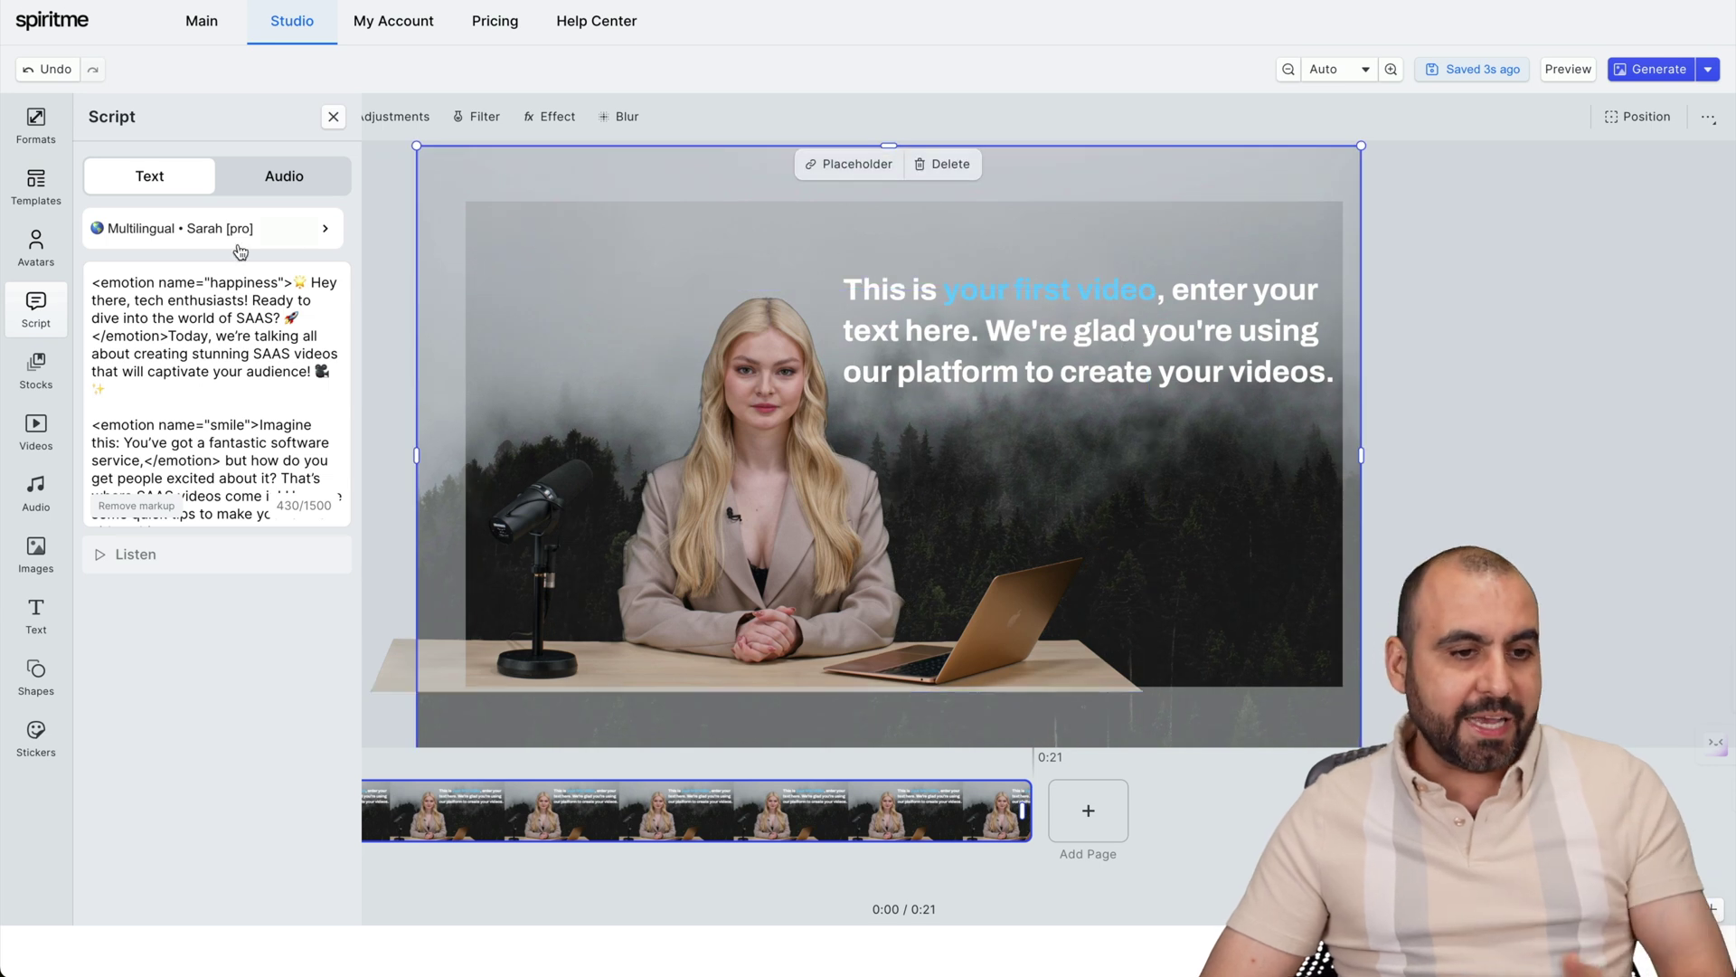
click(36, 368)
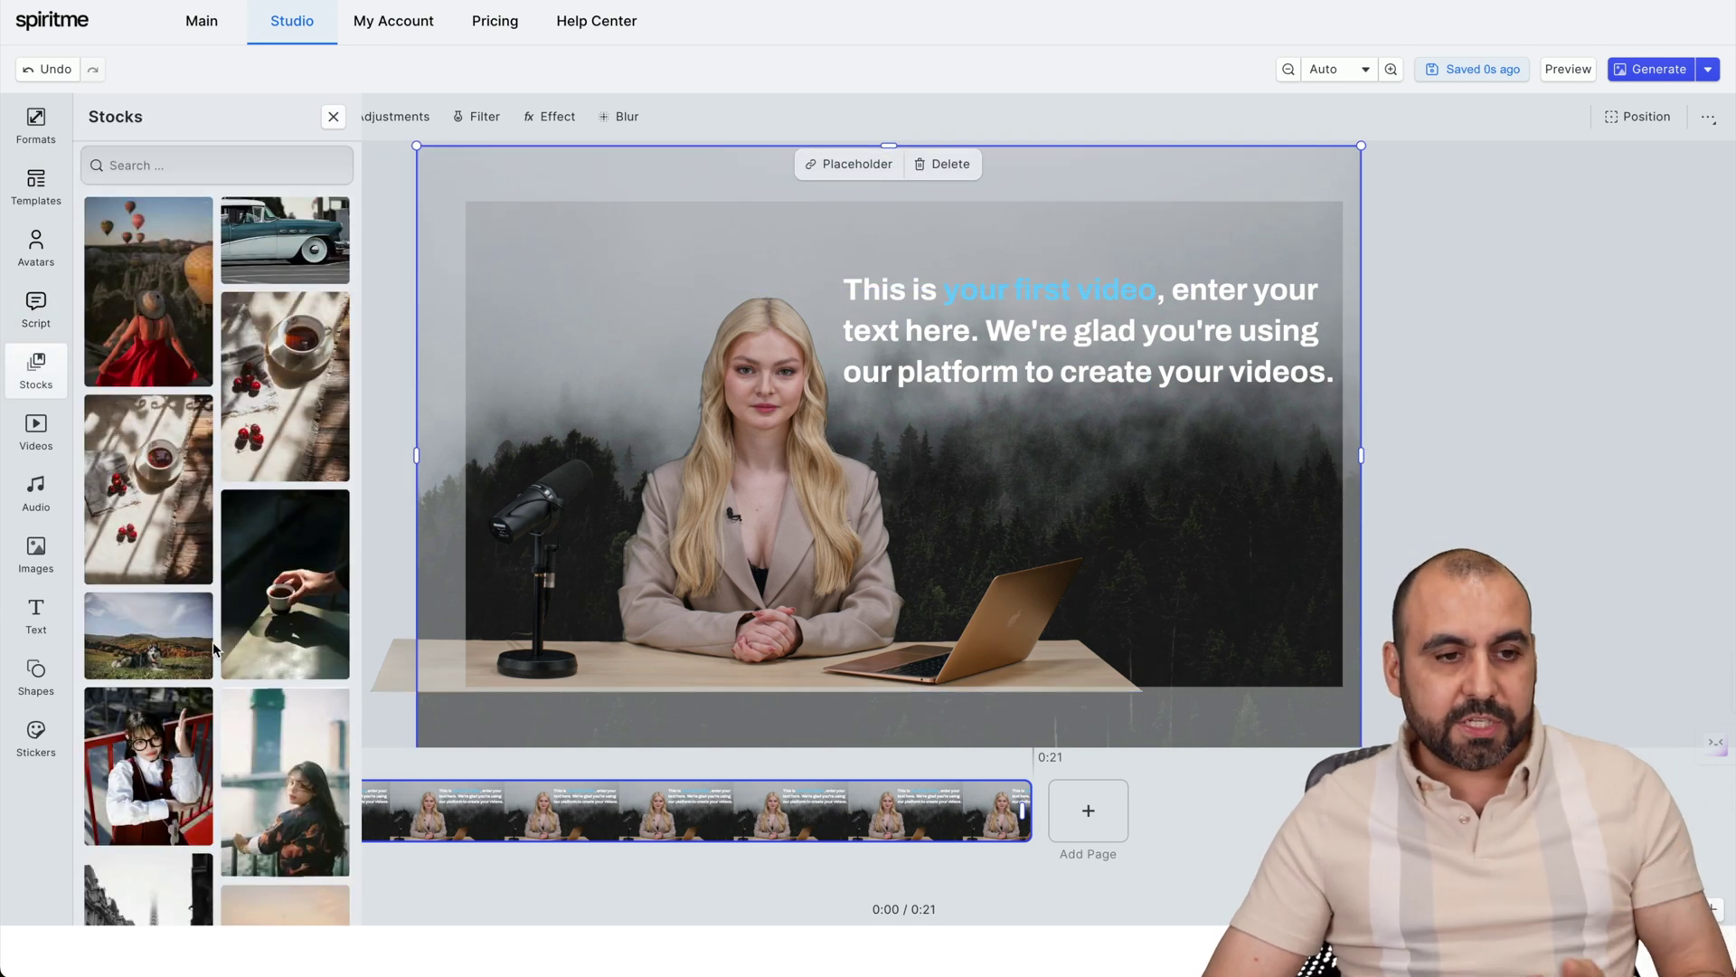
click(36, 429)
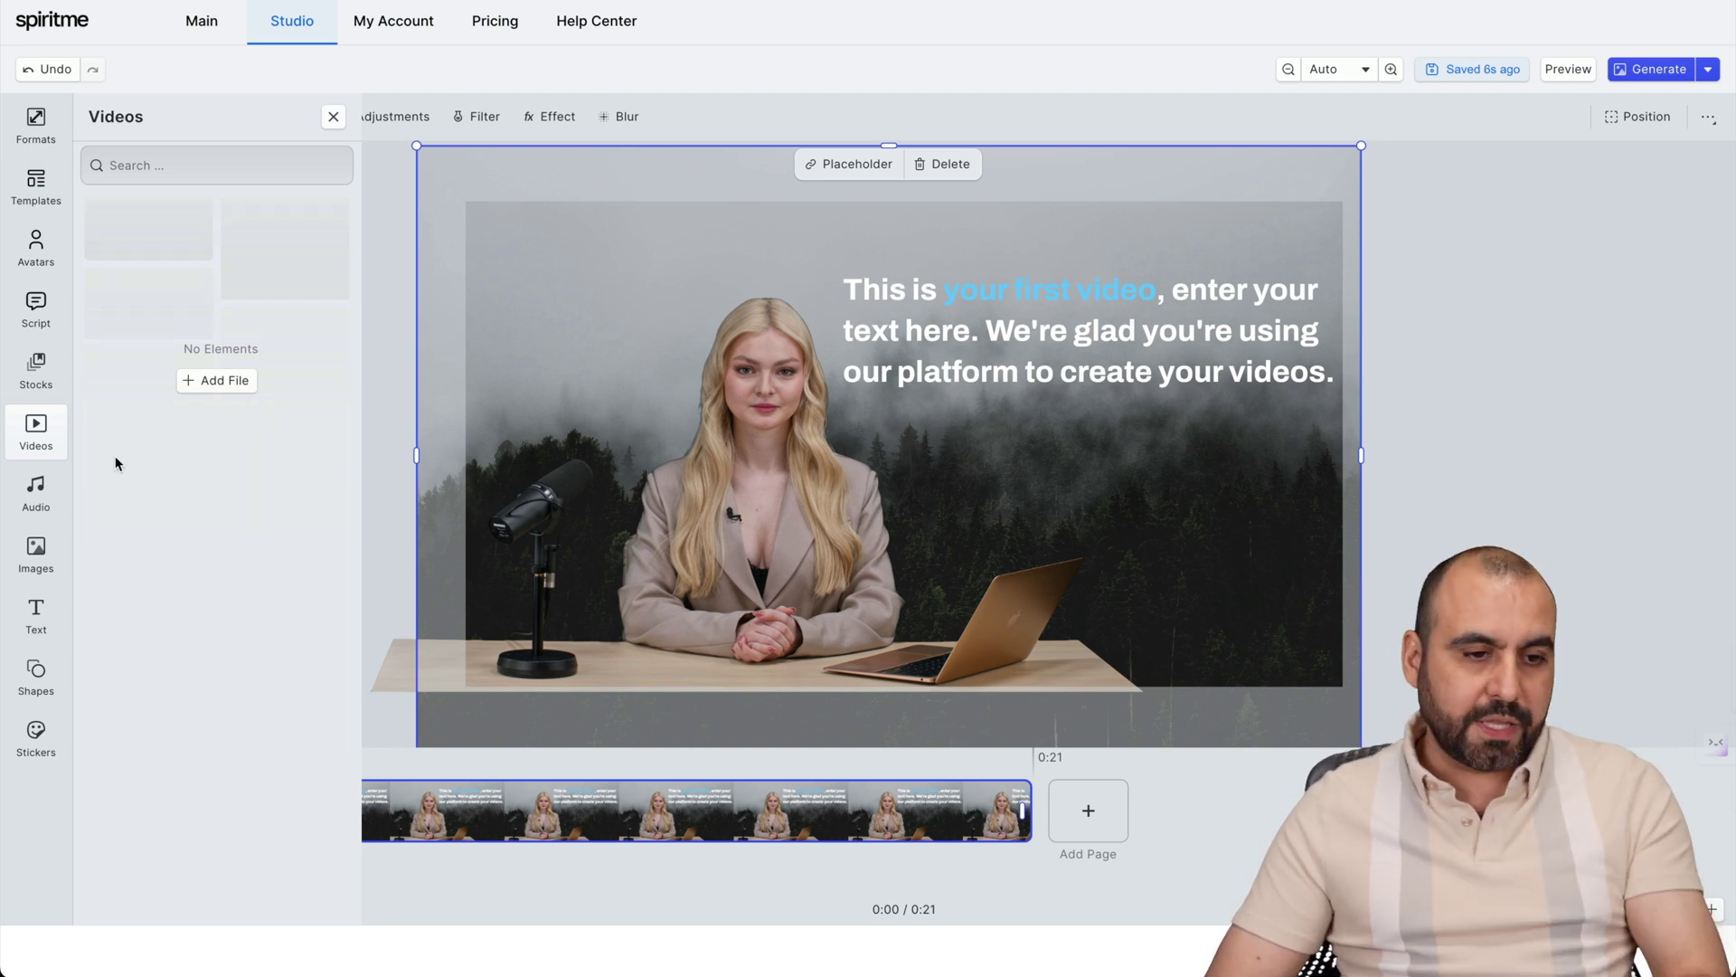
click(36, 493)
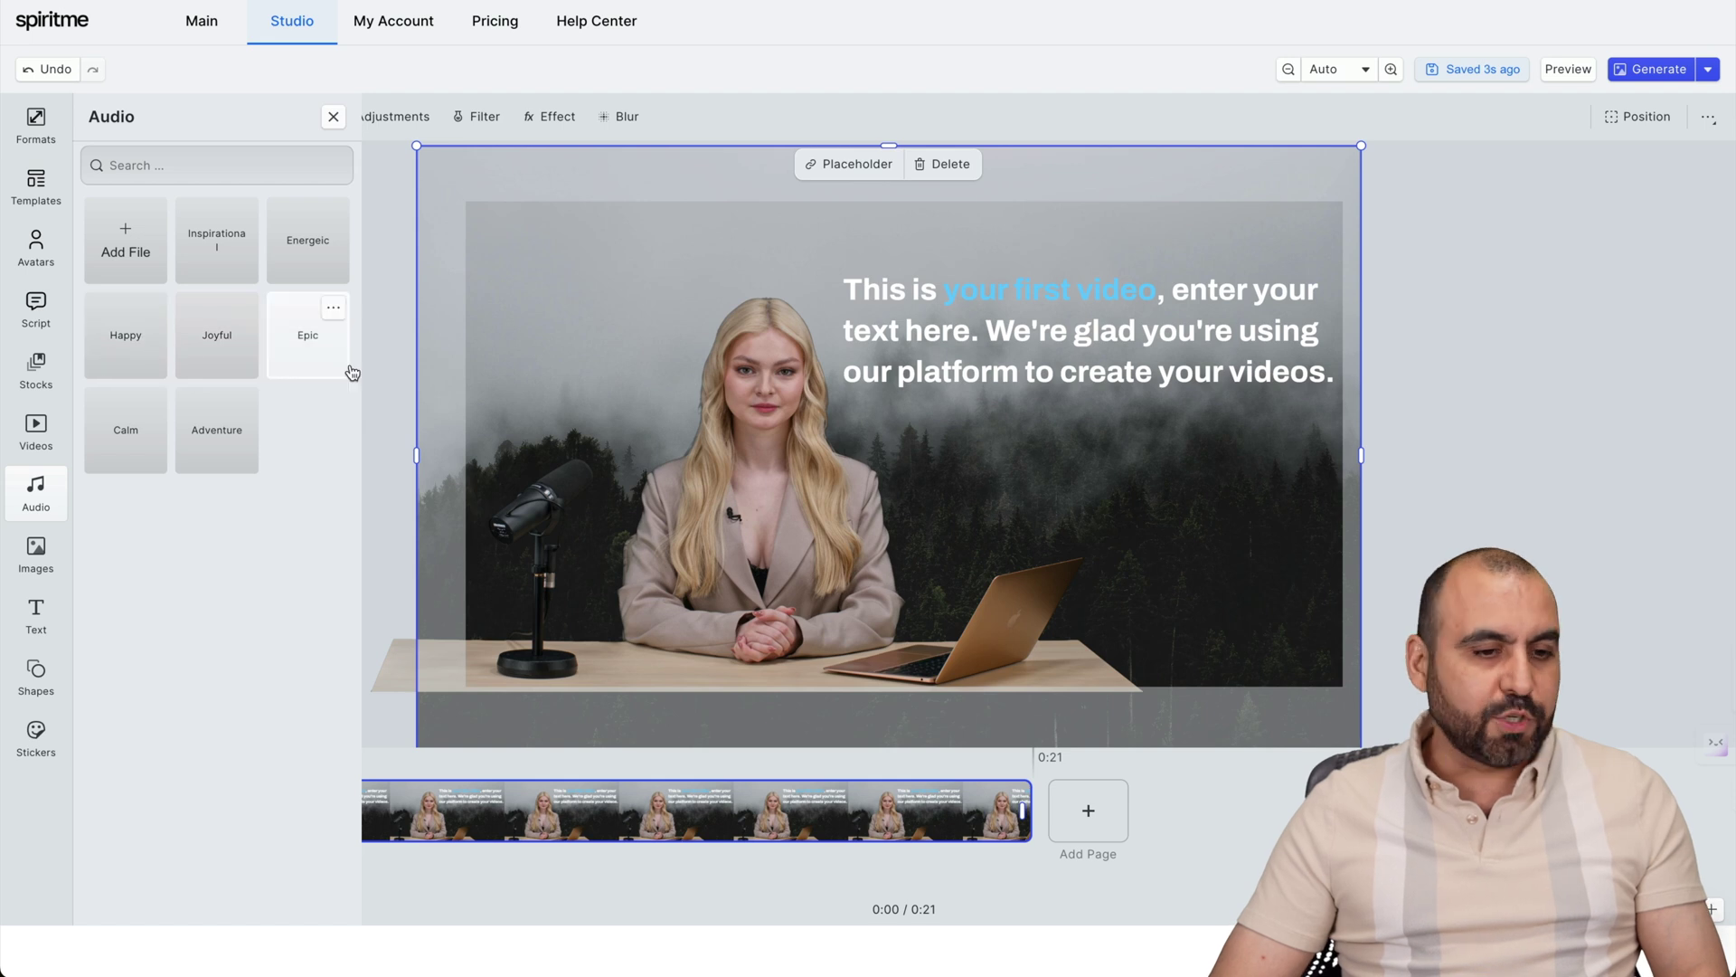
click(44, 558)
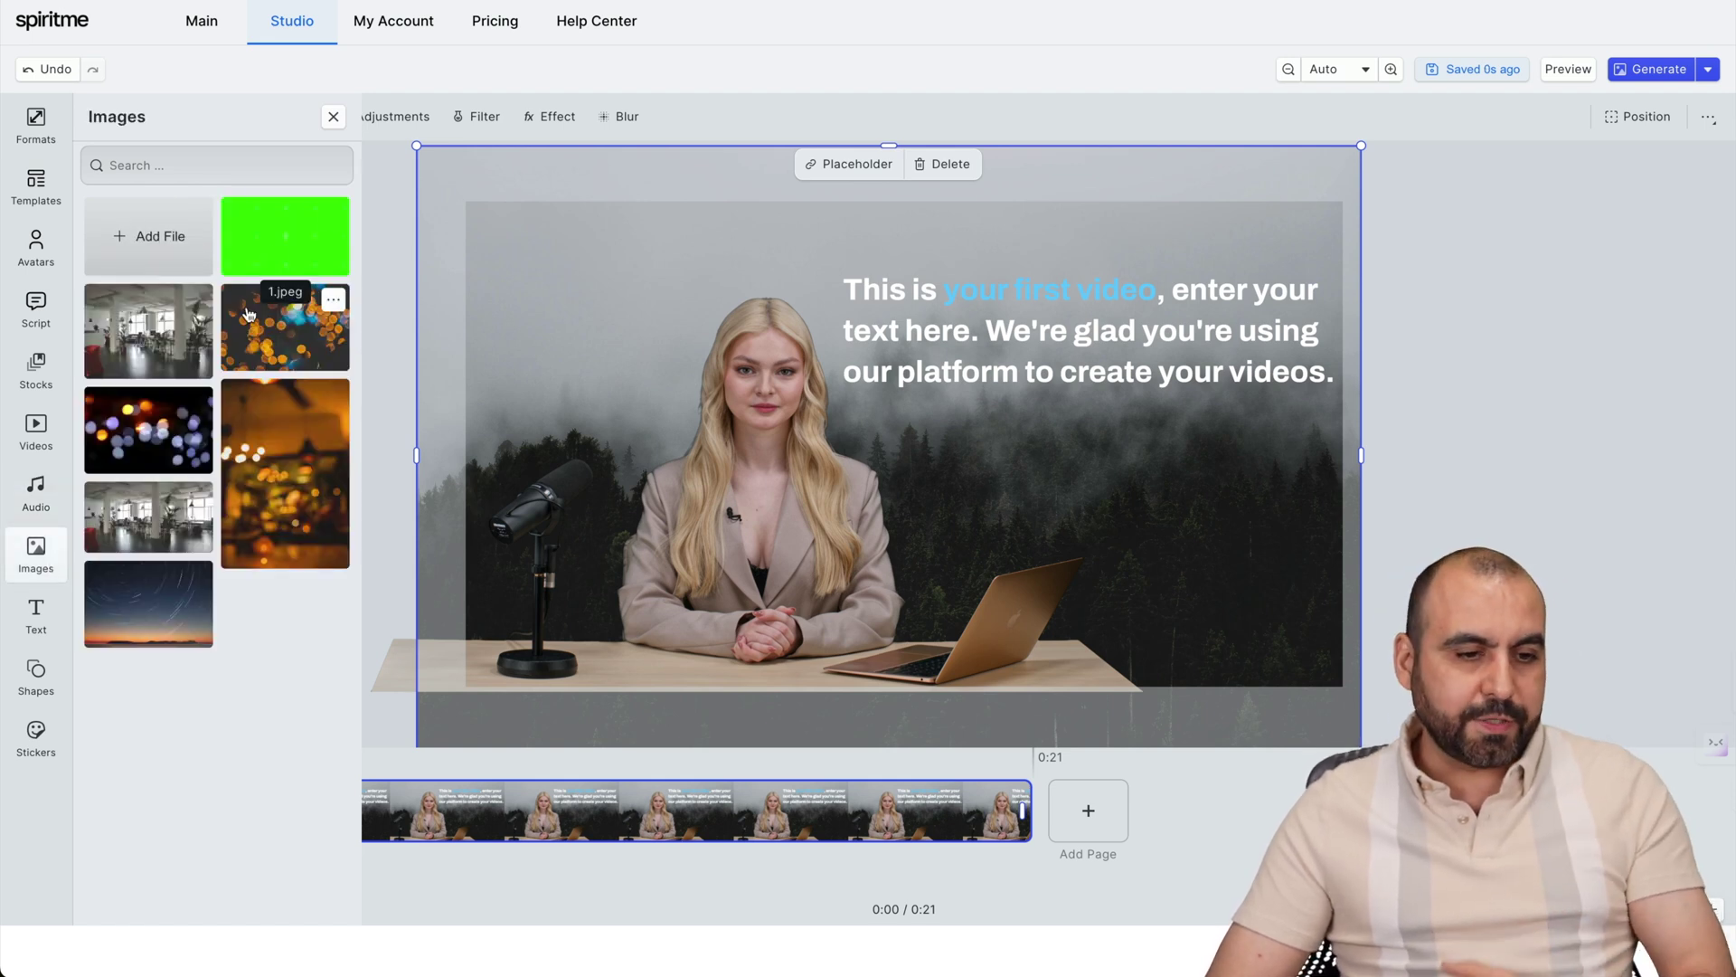
Browse the Text, Shapes and Stickers panels.
click(36, 620)
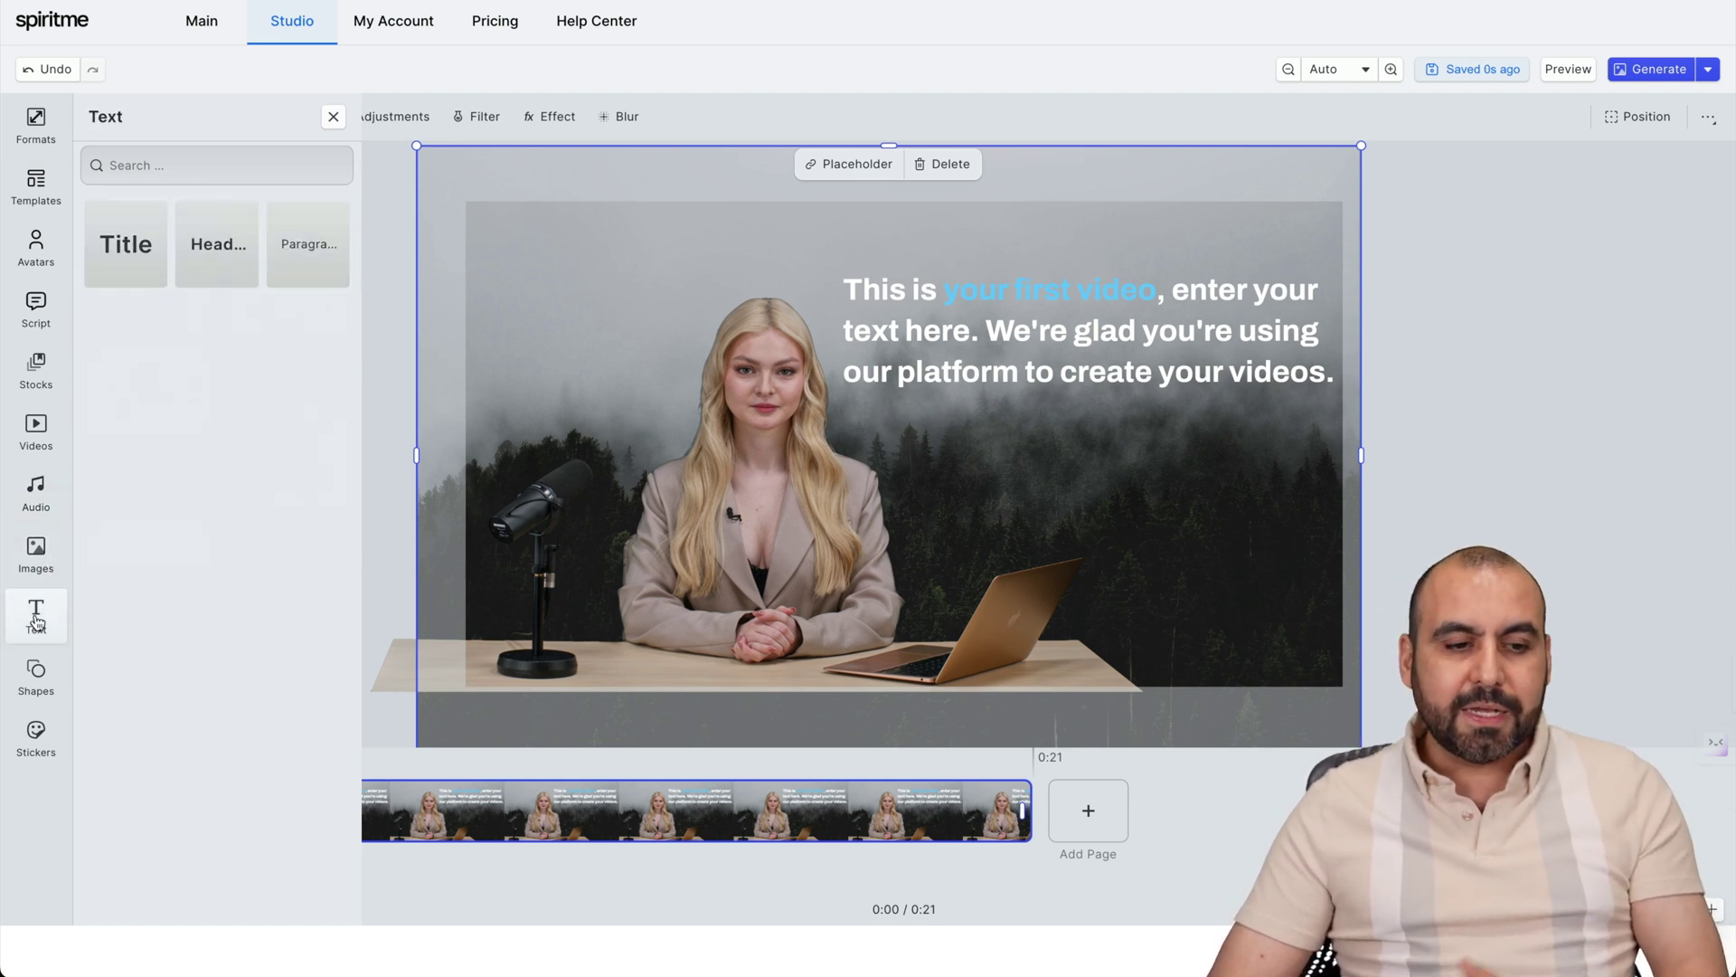
click(36, 673)
click(36, 730)
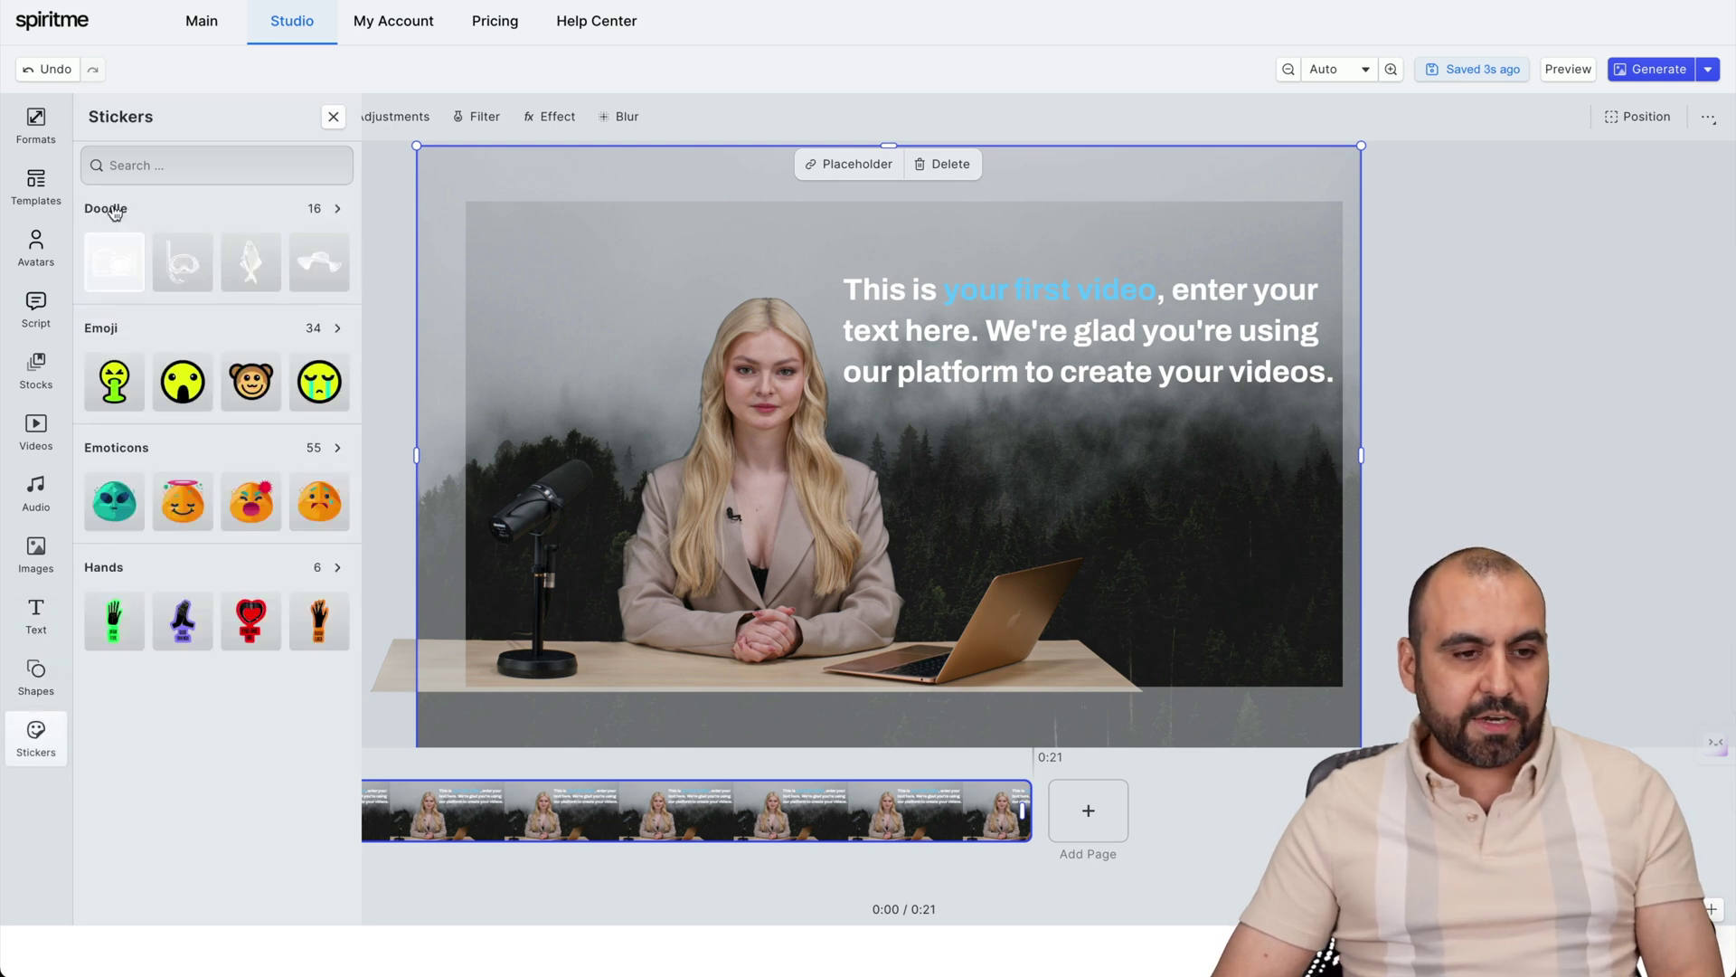
Scroll the template gallery, view the video Formats list, and return to the dashboard.
click(36, 186)
scroll(255, 541, down, 1)
scroll(255, 540, up, 1)
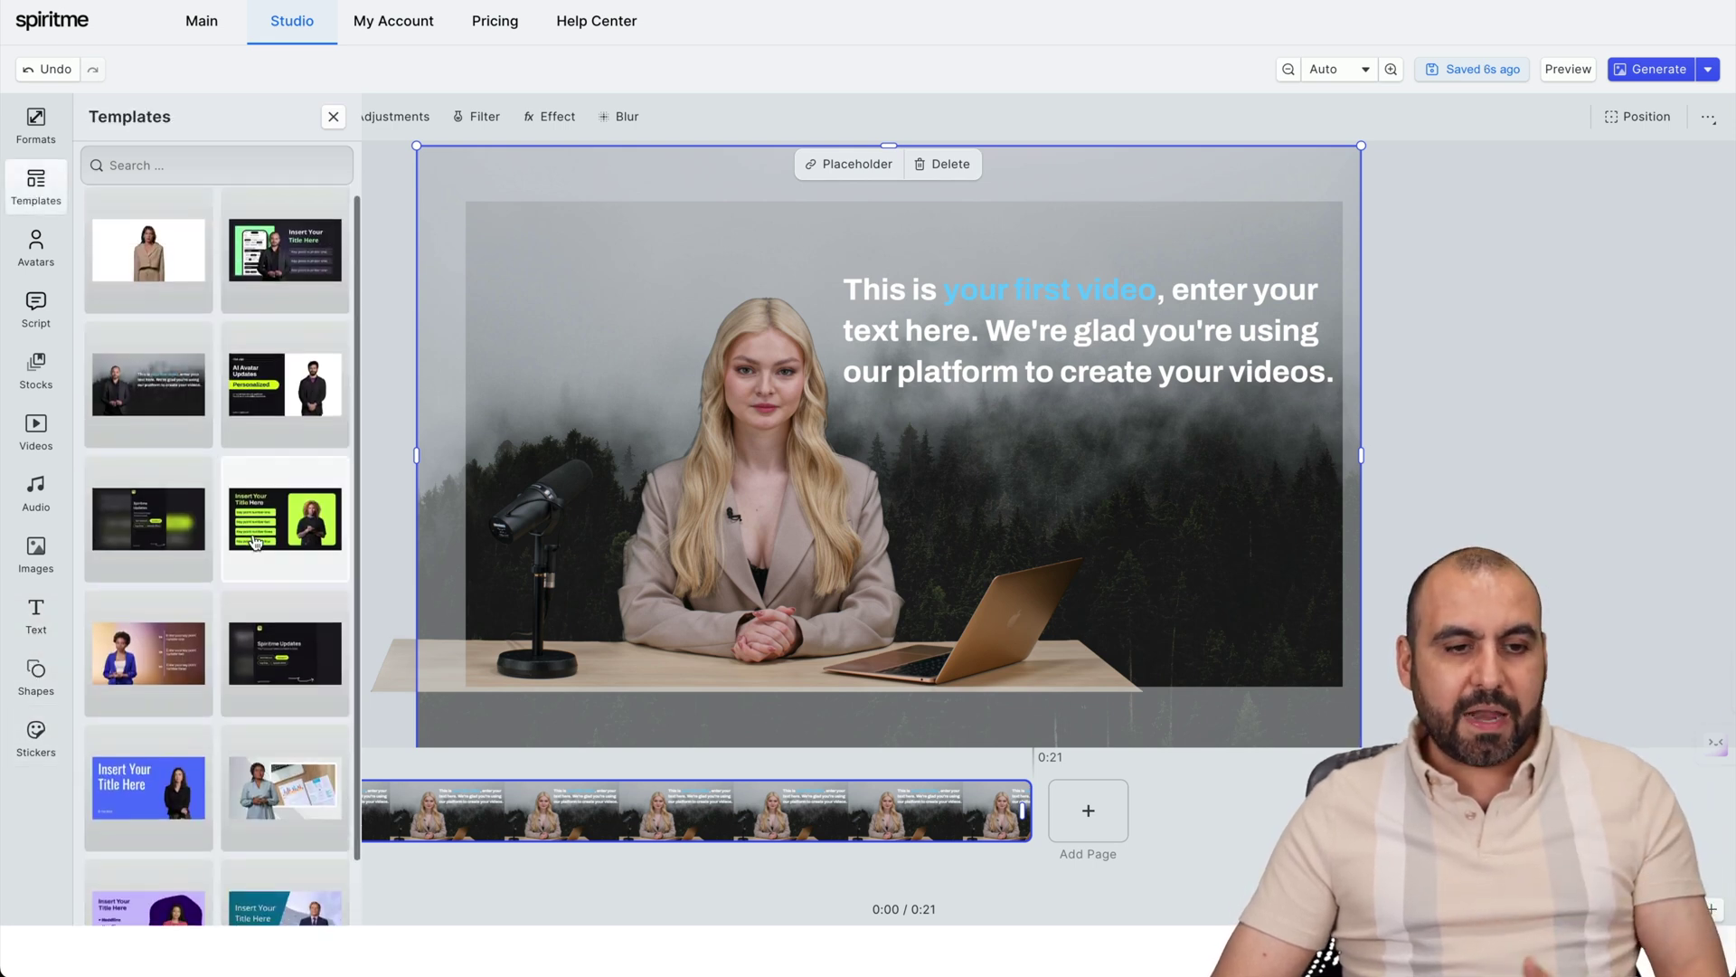
scroll(255, 541, down, 1)
scroll(255, 541, up, 1)
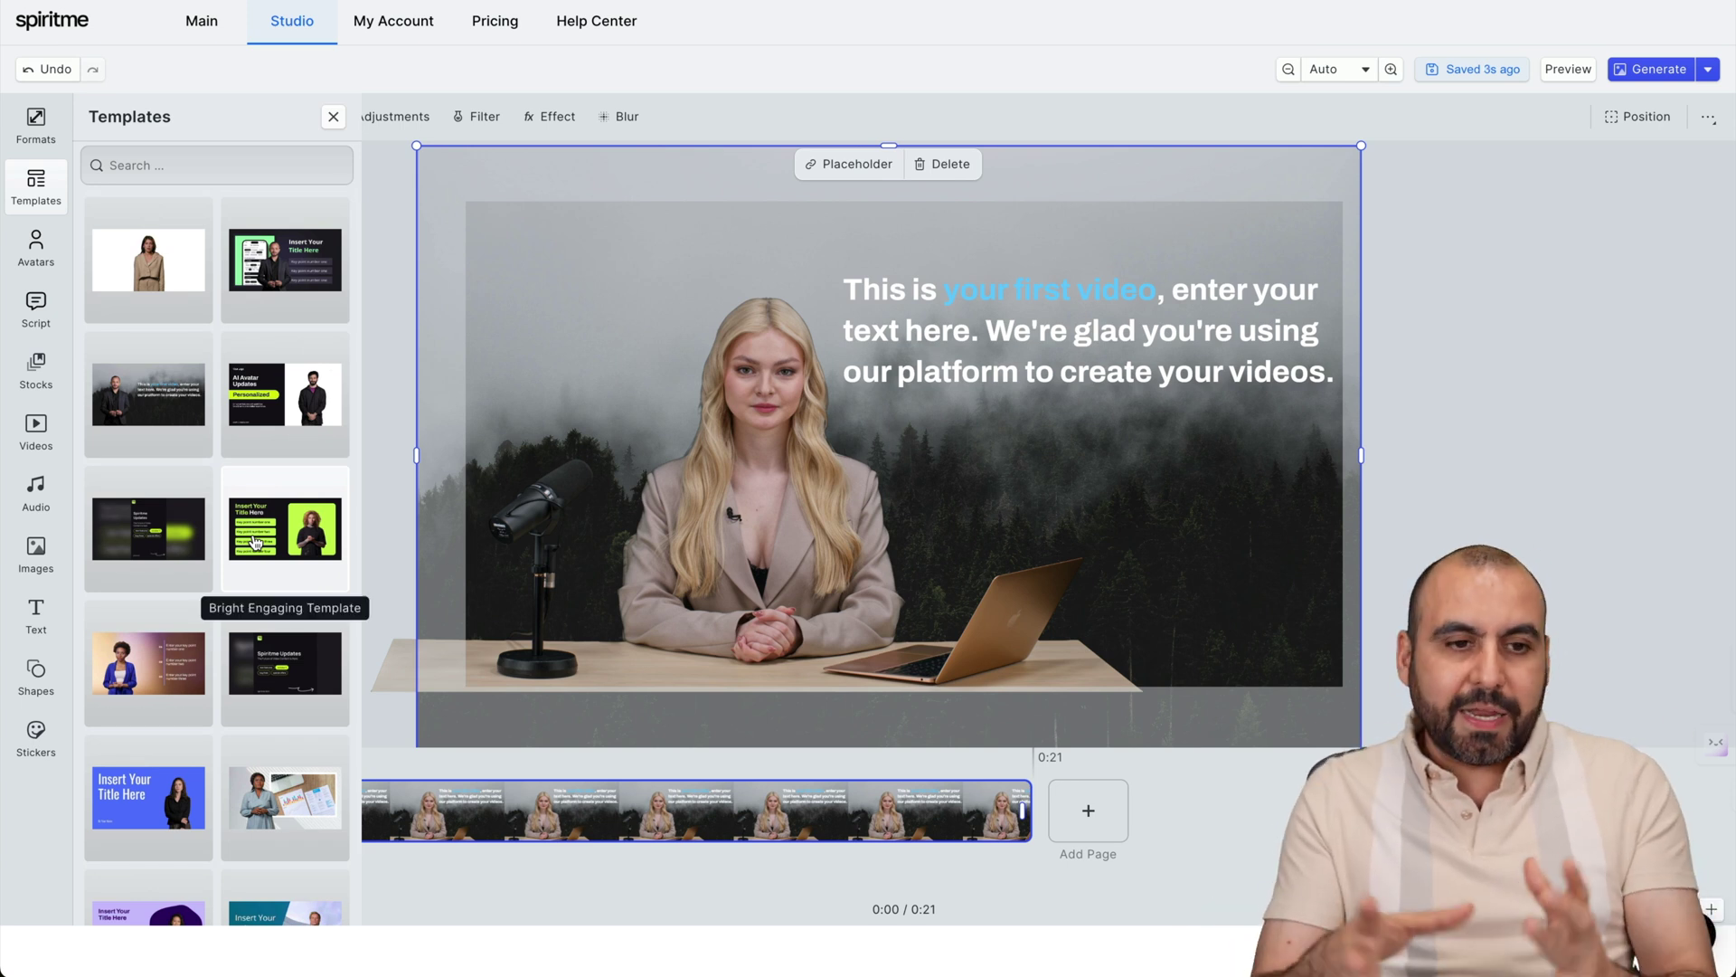
click(21, 124)
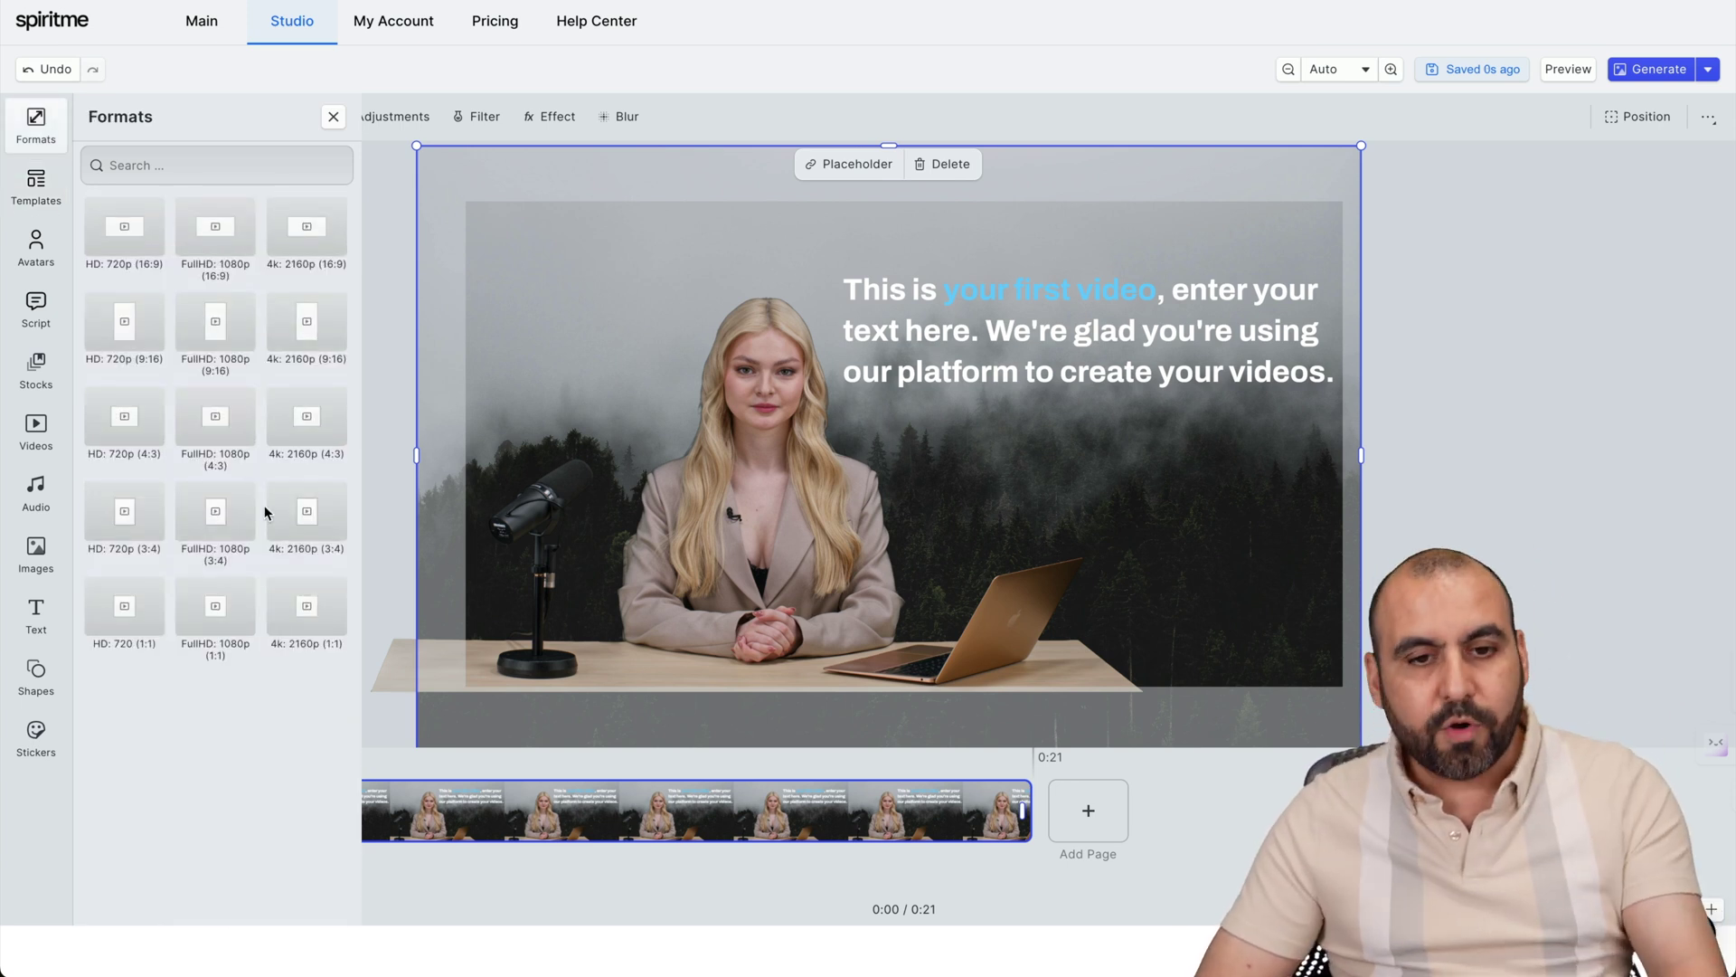
click(197, 44)
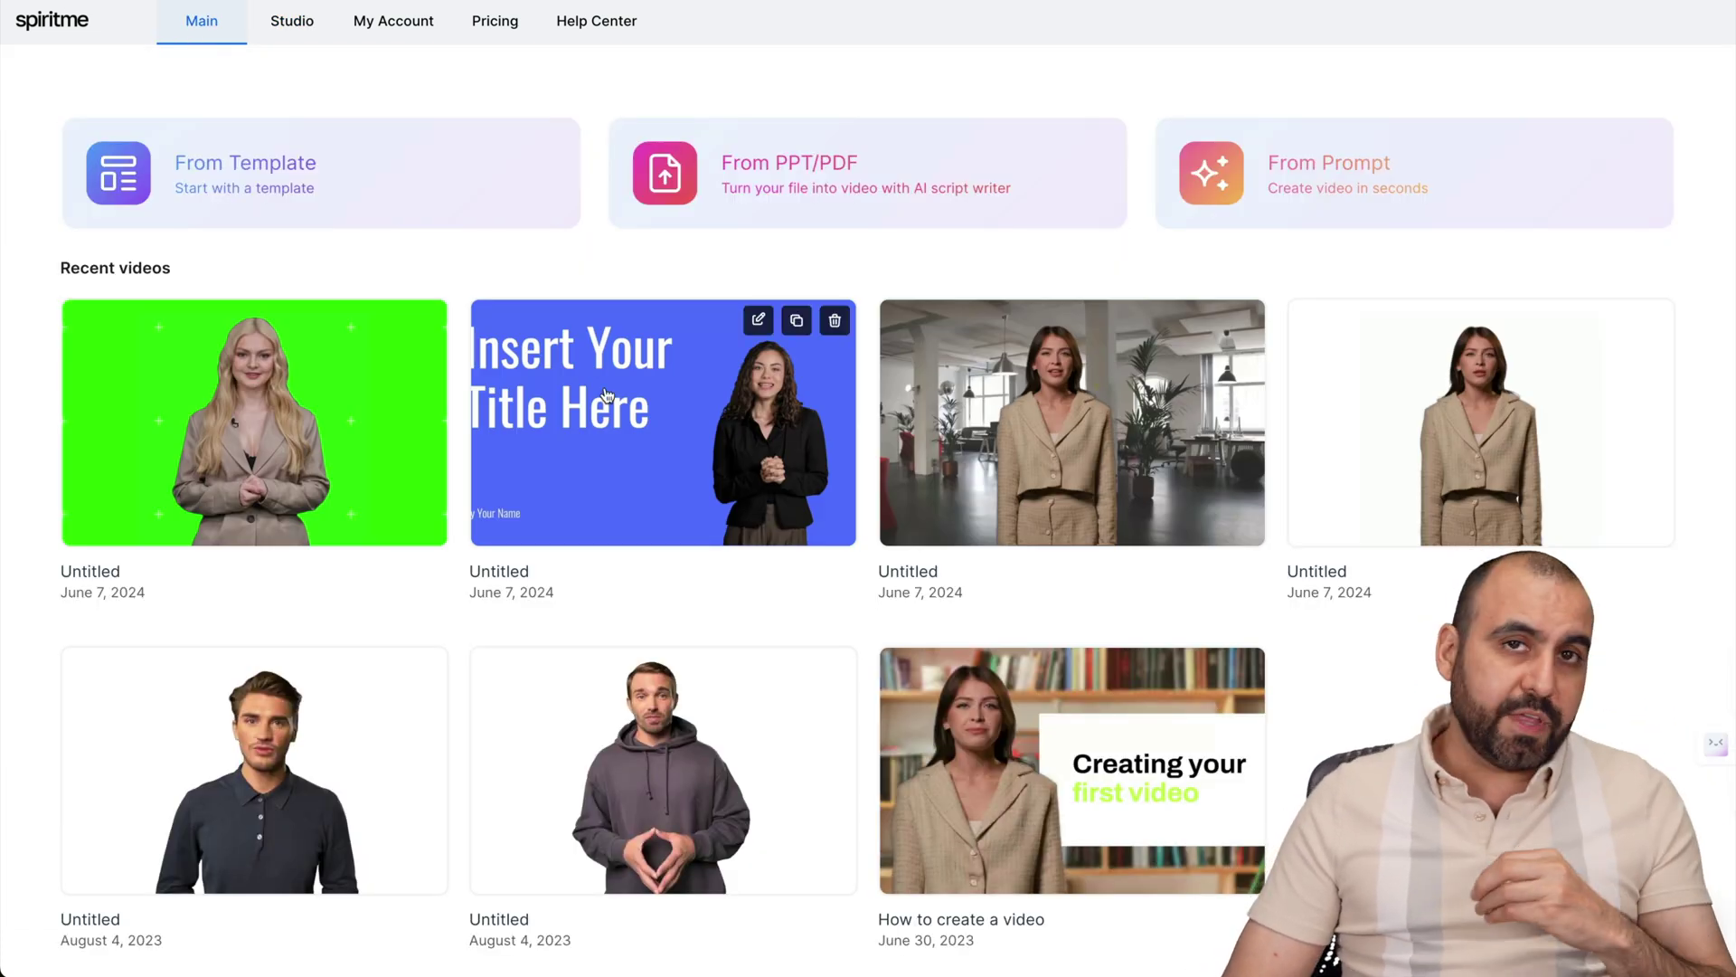